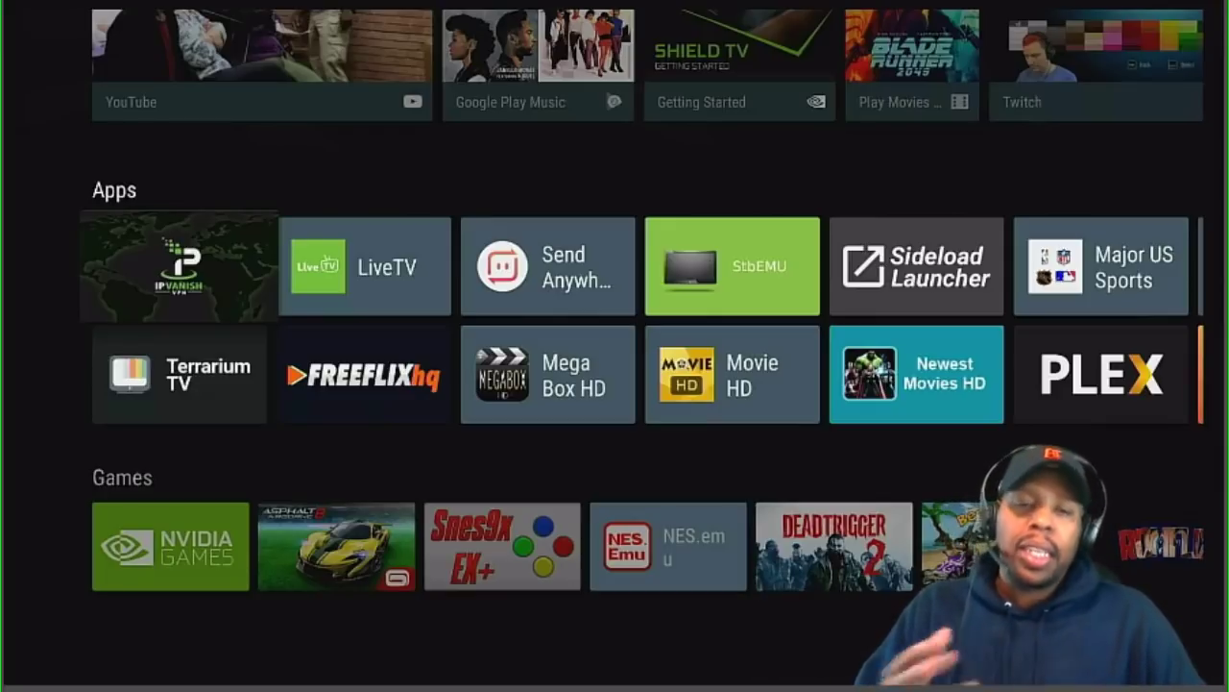
Step: Browse the home screen apps row, then open Settings and its Apps list
key(Down)
key(Down)
key(Down)
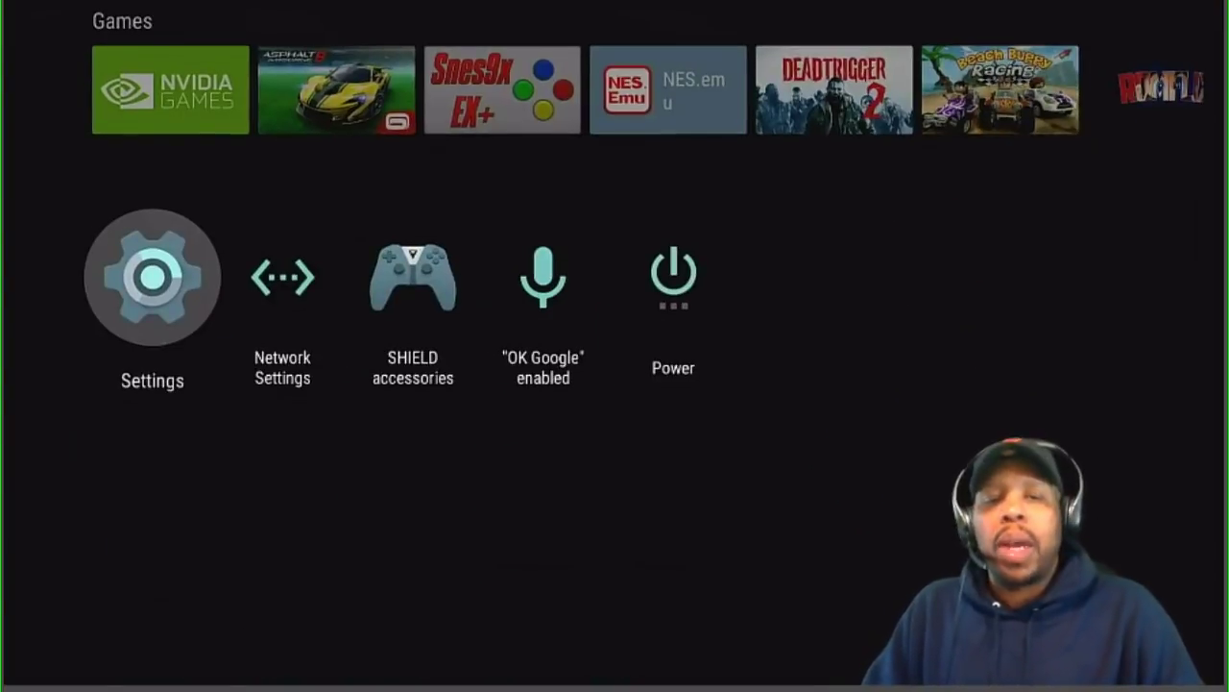
key(Up)
key(Up)
key(Up)
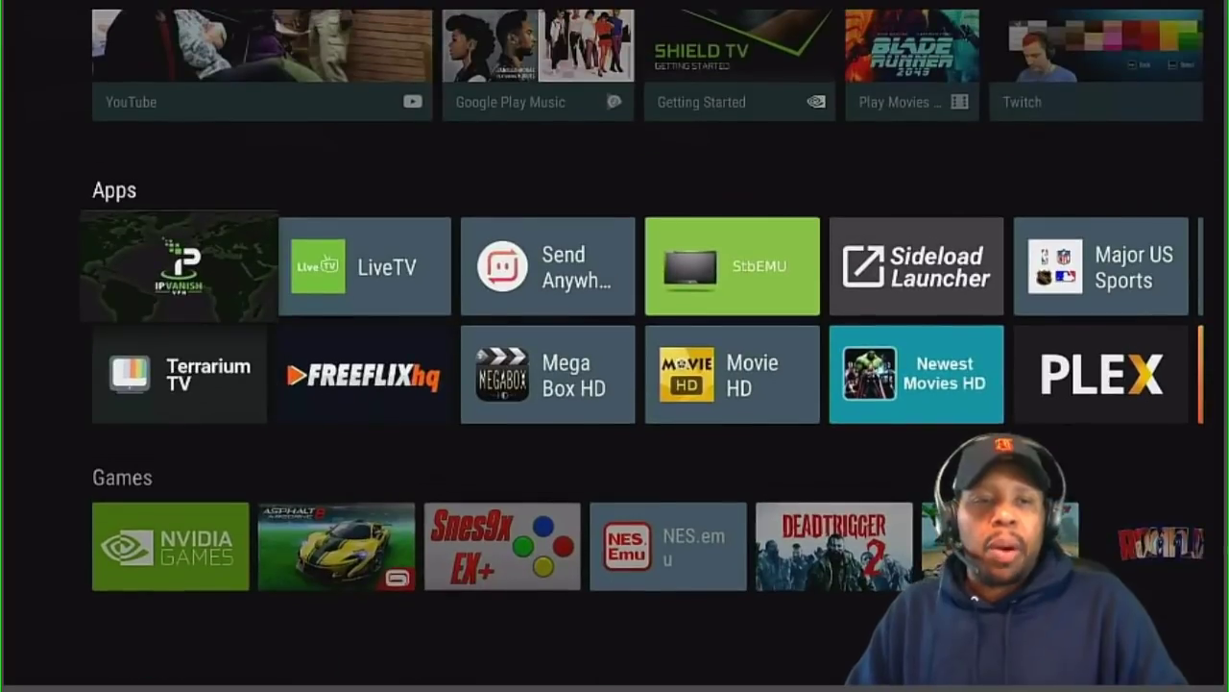
key(Right)
key(Right)
key(Right)
key(Right)
key(Right)
key(Right)
key(Right)
key(Right)
key(Right)
key(Right)
key(Right)
key(Right)
key(Right)
key(Right)
key(Right)
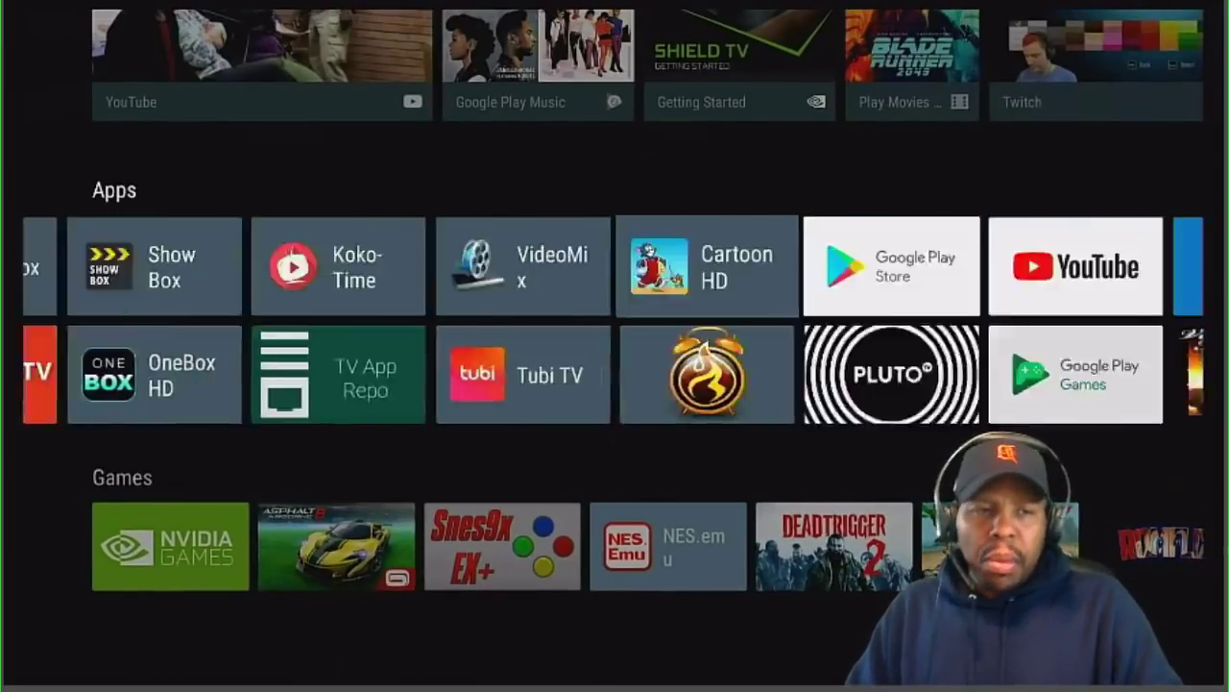
key(Right)
key(Right)
key(Right)
key(Right)
key(Right)
key(Right)
key(Right)
key(Right)
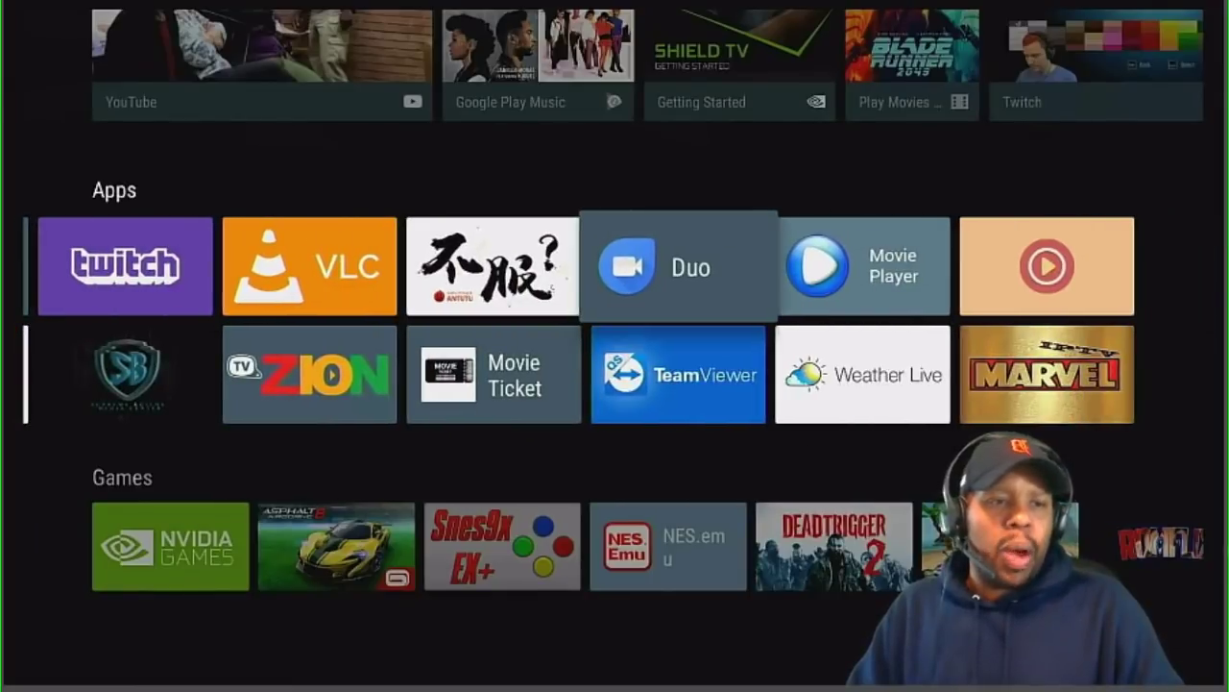
key(Right)
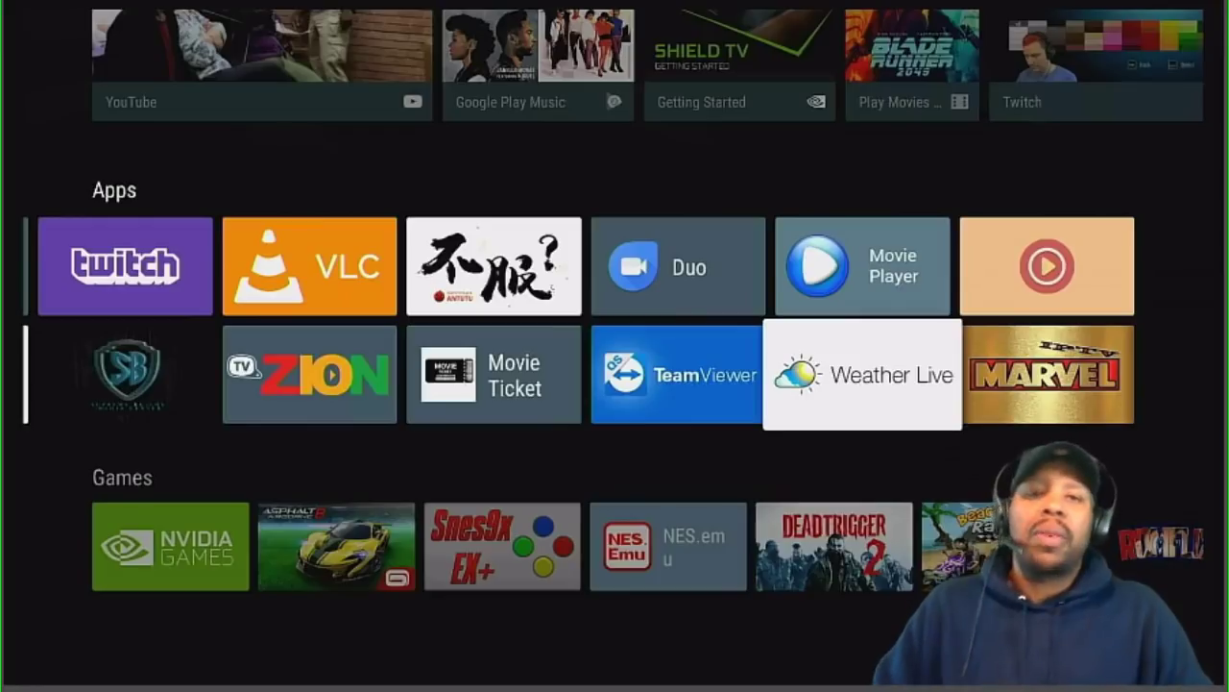
key(Down)
key(Down)
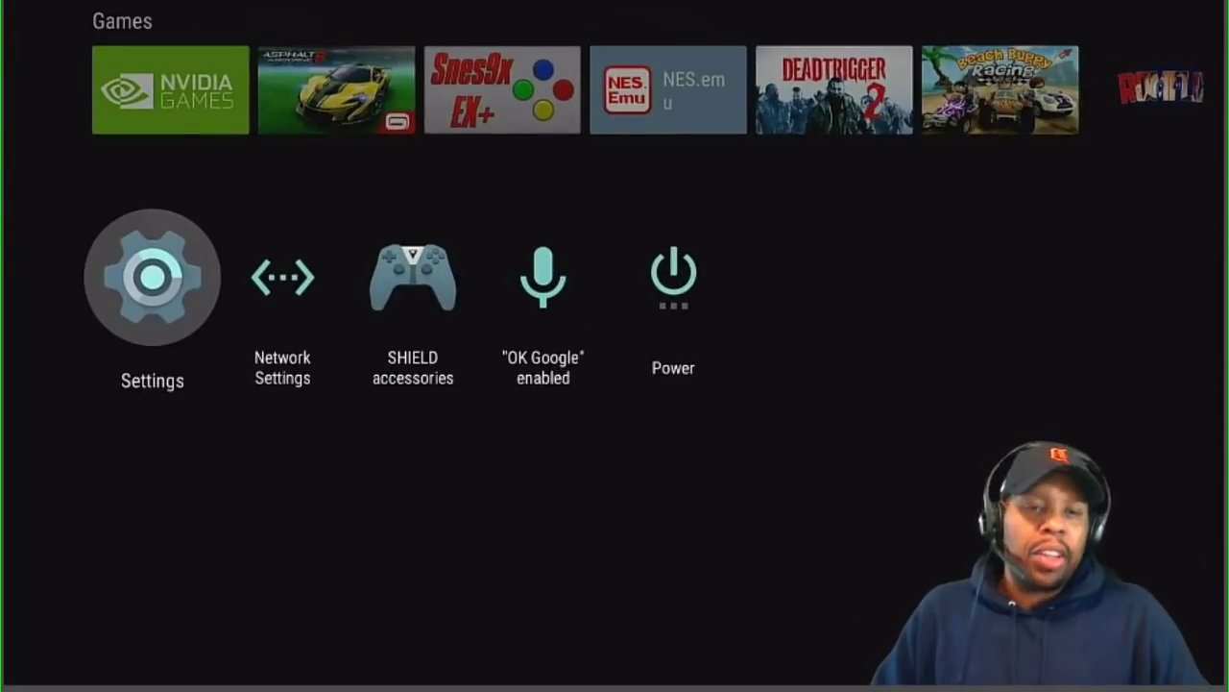
key(Return)
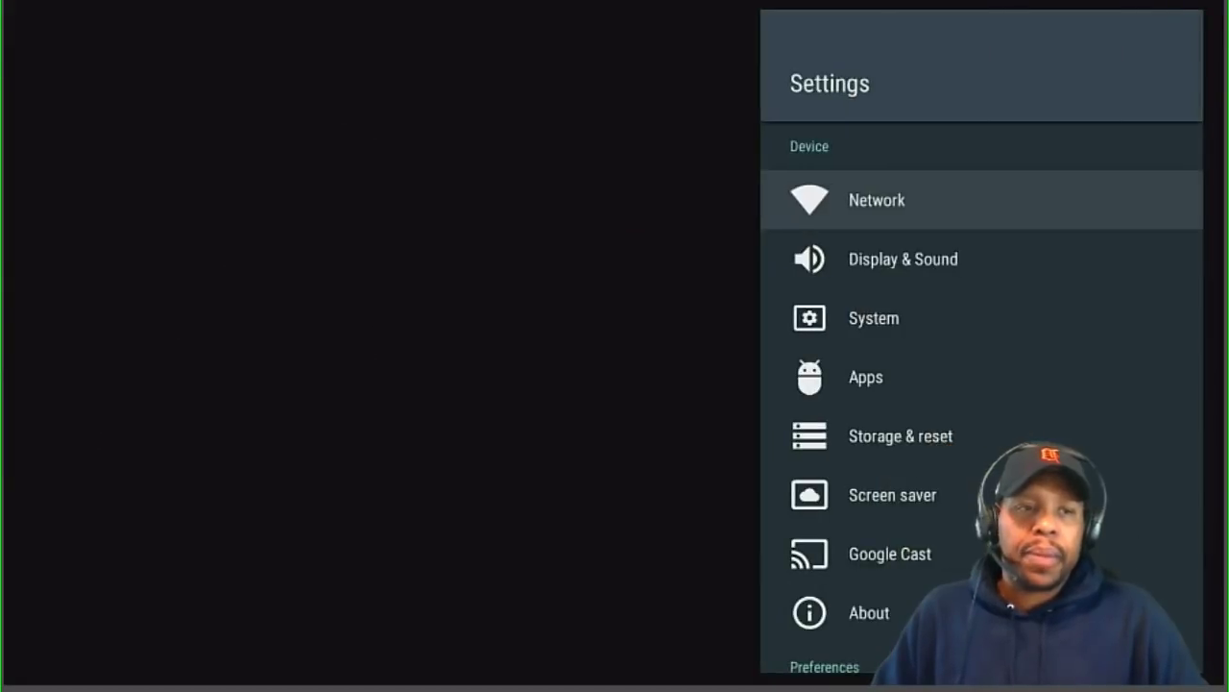
key(Down)
key(Down)
key(Down)
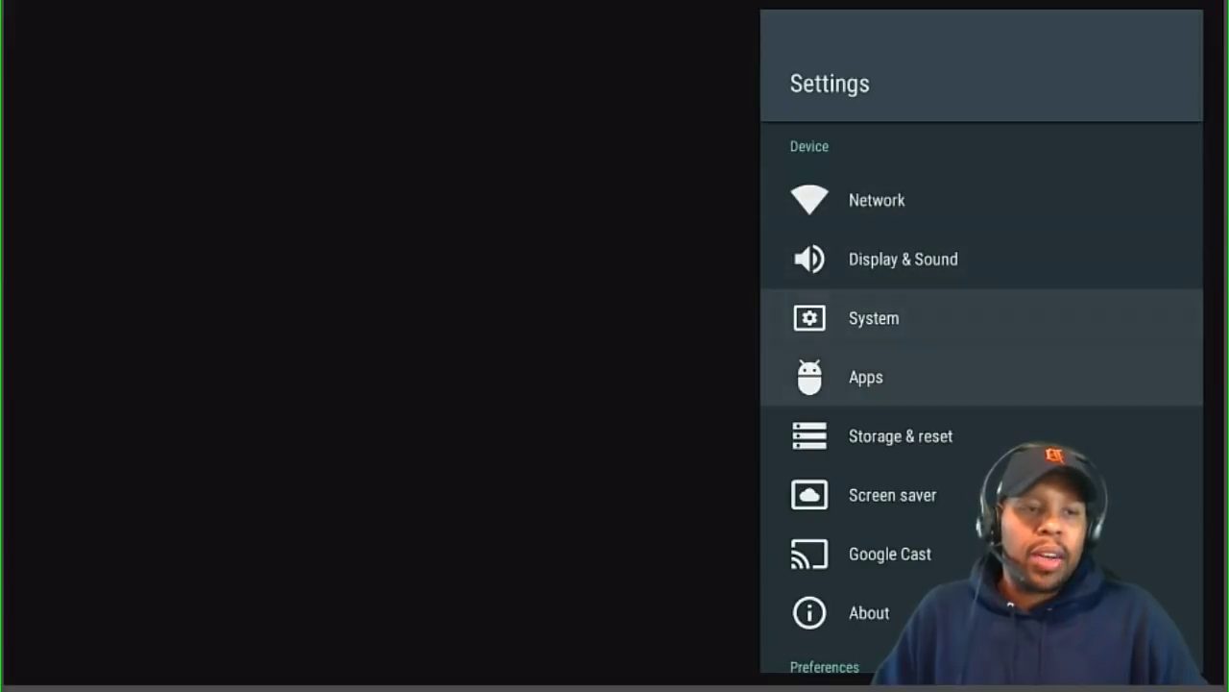
key(Return)
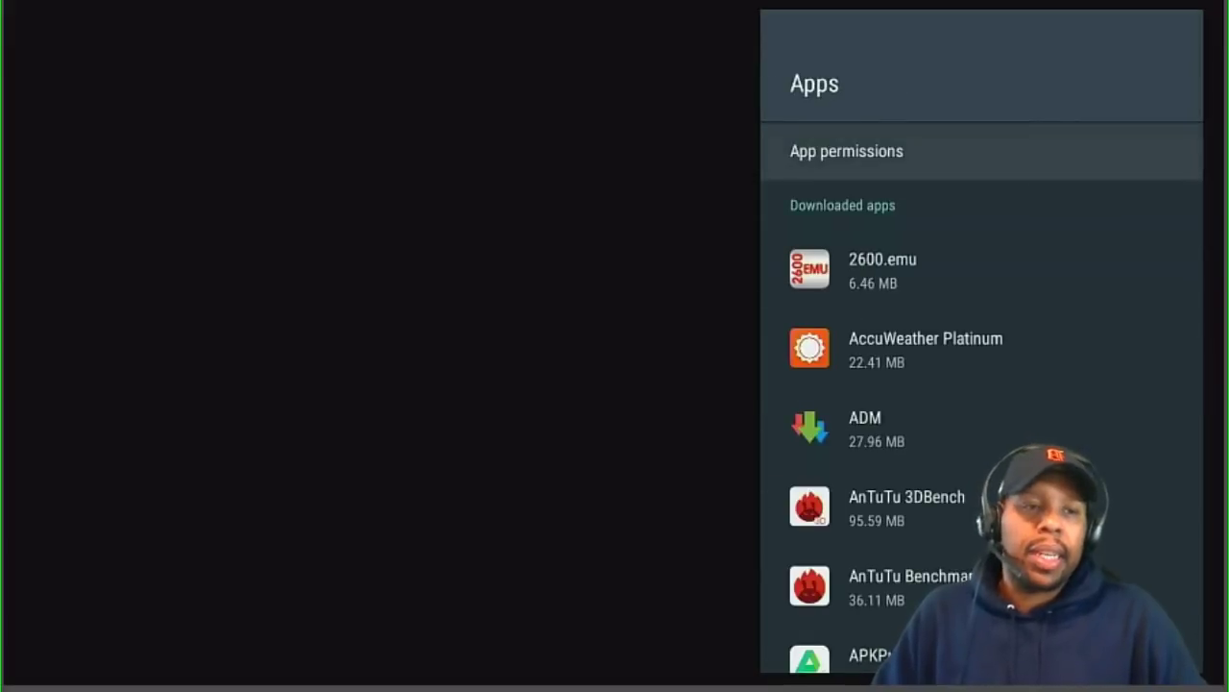
Step: Scroll the installed apps list down to Weather Live and open its app info page
key(Down)
key(Down)
key(Down)
key(Down)
key(Down)
key(Down)
key(Down)
key(Down)
key(Down)
key(Down)
key(Down)
key(Down)
key(Down)
key(Down)
key(Down)
key(Down)
key(Down)
key(Down)
key(Down)
key(Down)
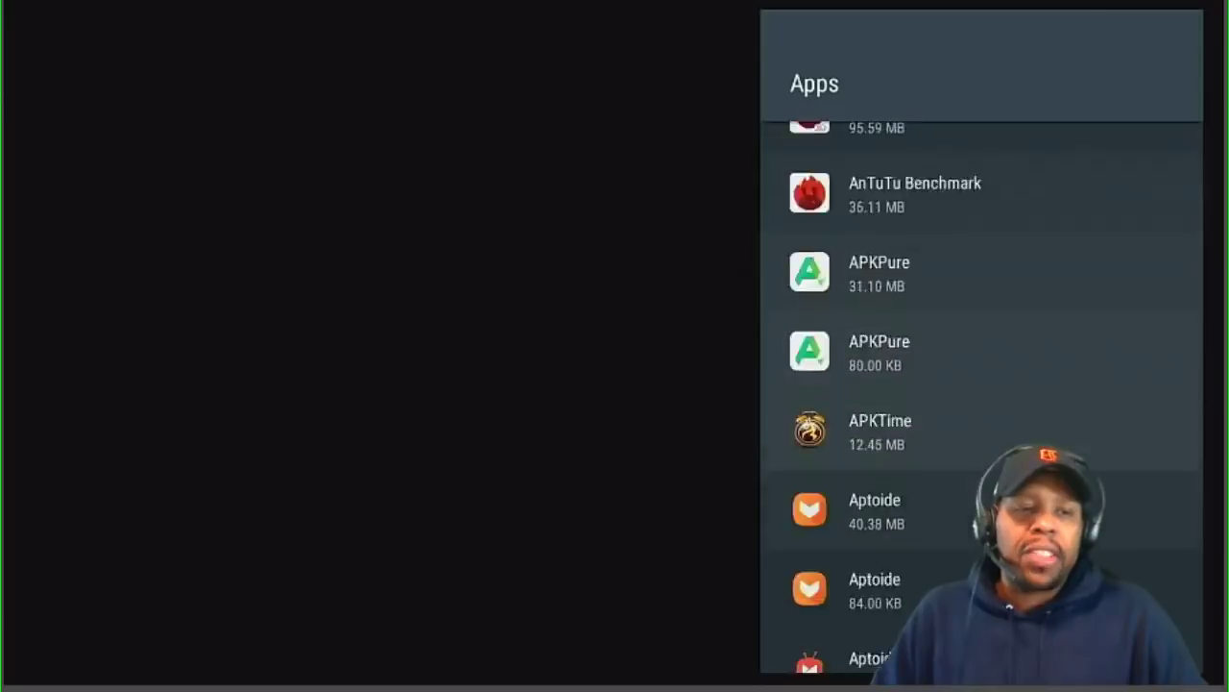
key(Down)
key(Down)
key(Down)
key(Down)
key(Down)
key(Down)
key(Down)
key(Down)
key(Down)
key(Down)
key(Down)
key(Down)
key(Down)
key(Down)
key(Down)
key(Down)
key(Down)
key(Down)
key(Down)
key(Down)
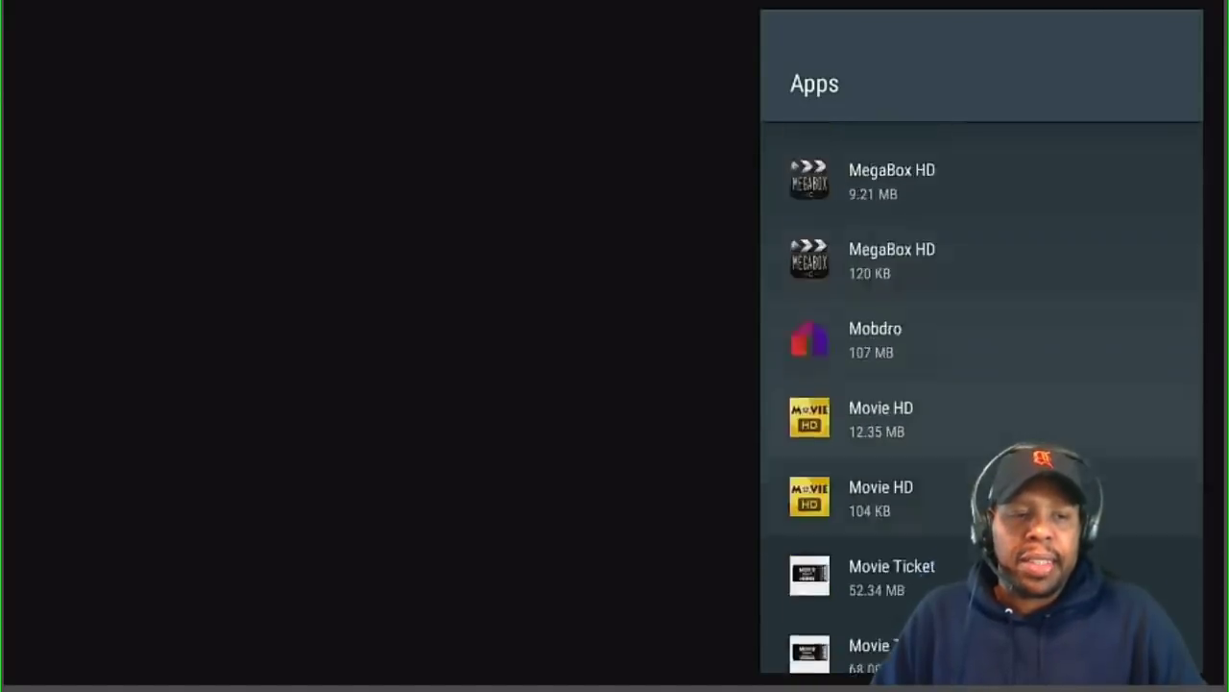
key(Down)
key(Down)
key(Down)
key(Down)
key(Down)
key(Down)
key(Down)
key(Down)
key(Down)
key(Down)
key(Down)
key(Down)
key(Down)
key(Down)
key(Down)
key(Down)
key(Down)
key(Down)
key(Down)
key(Down)
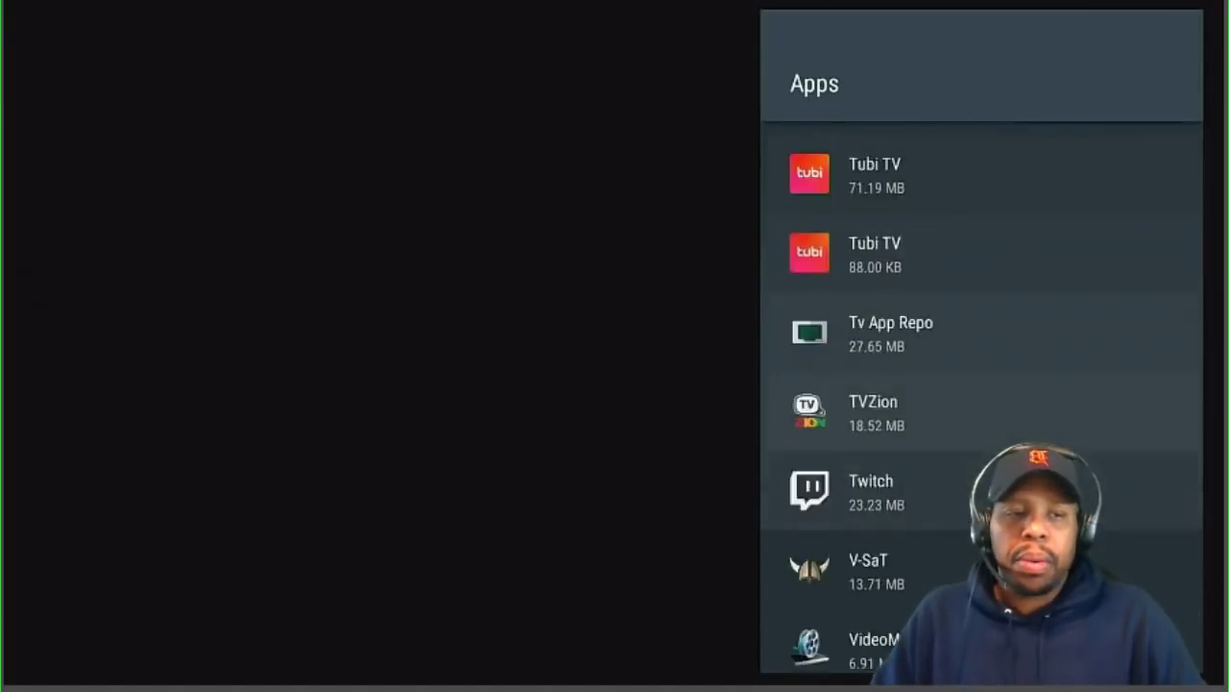
key(Down)
key(Down)
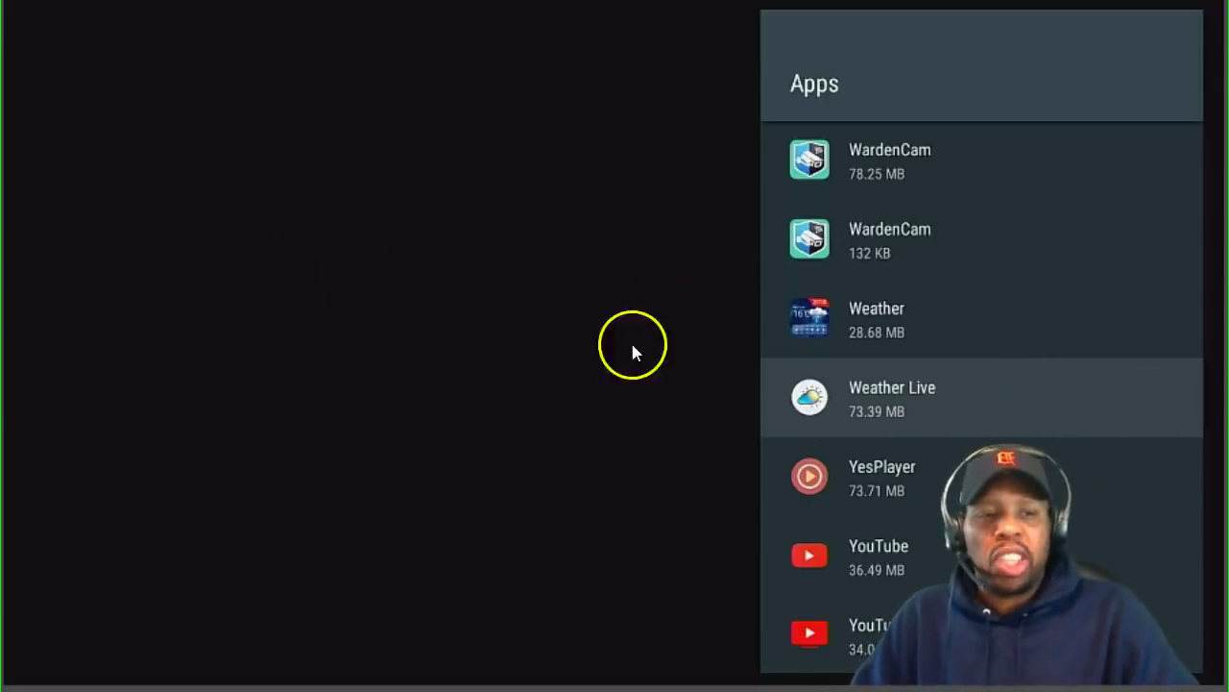
click(1050, 366)
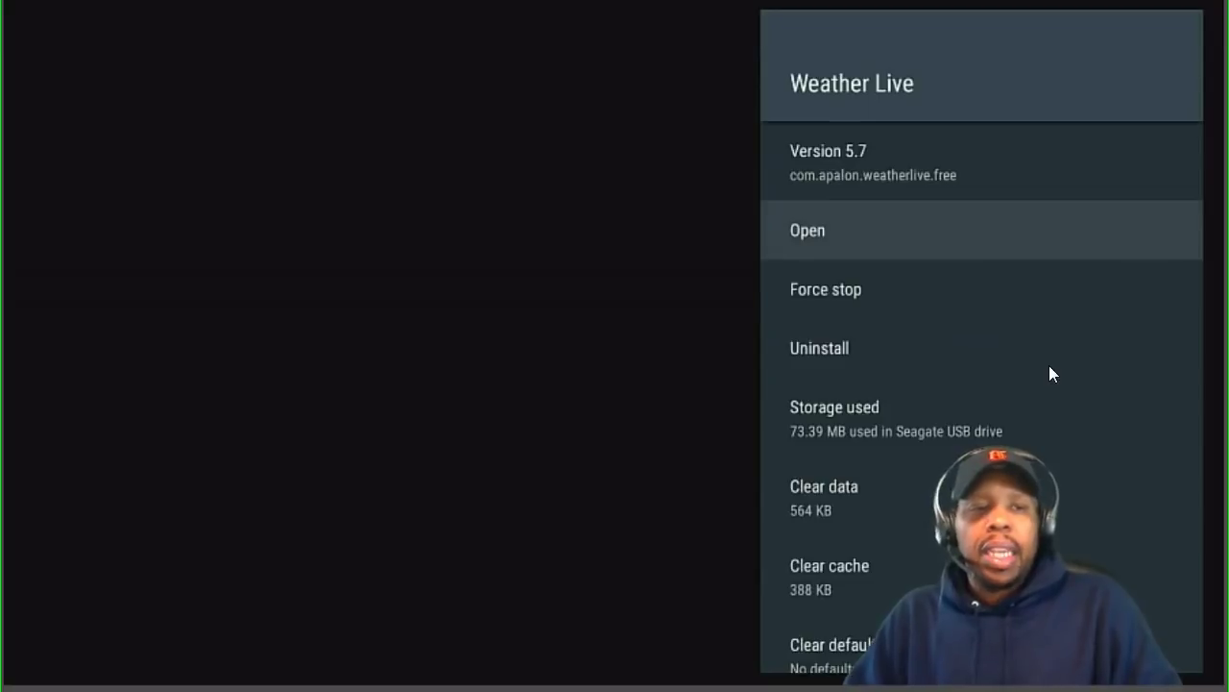
Step: Start uninstalling Weather Live, cancel the confirmation, and back out to the home screen
key(Down)
key(Down)
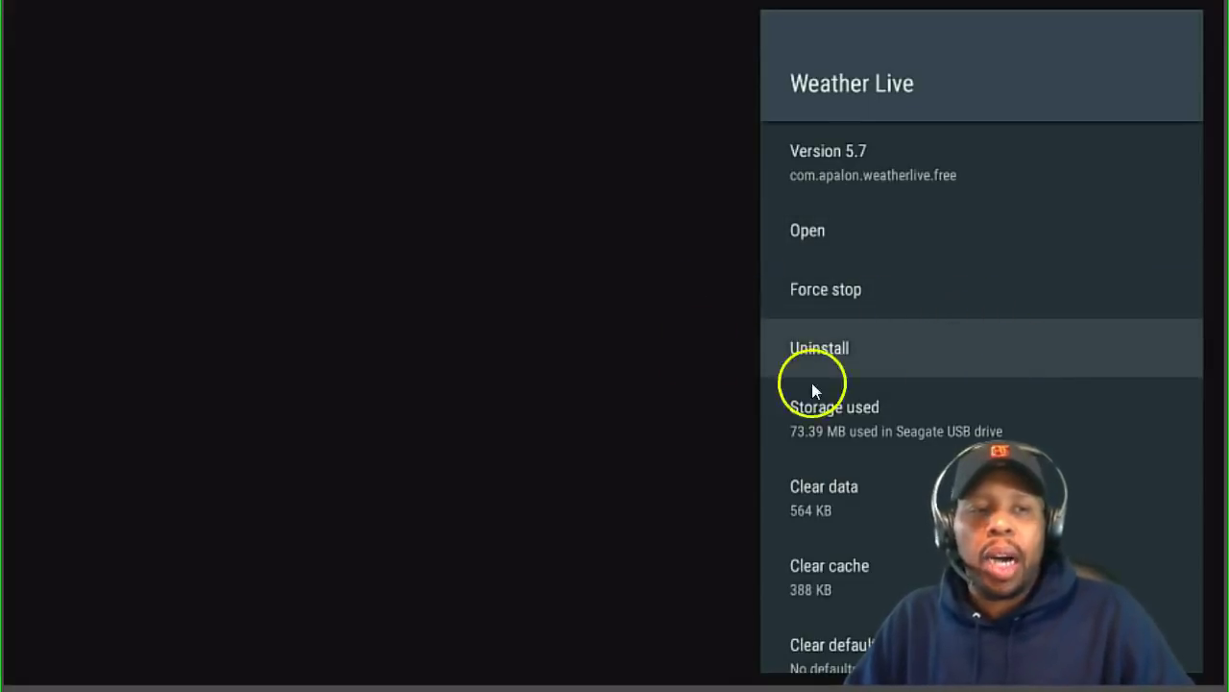
click(899, 328)
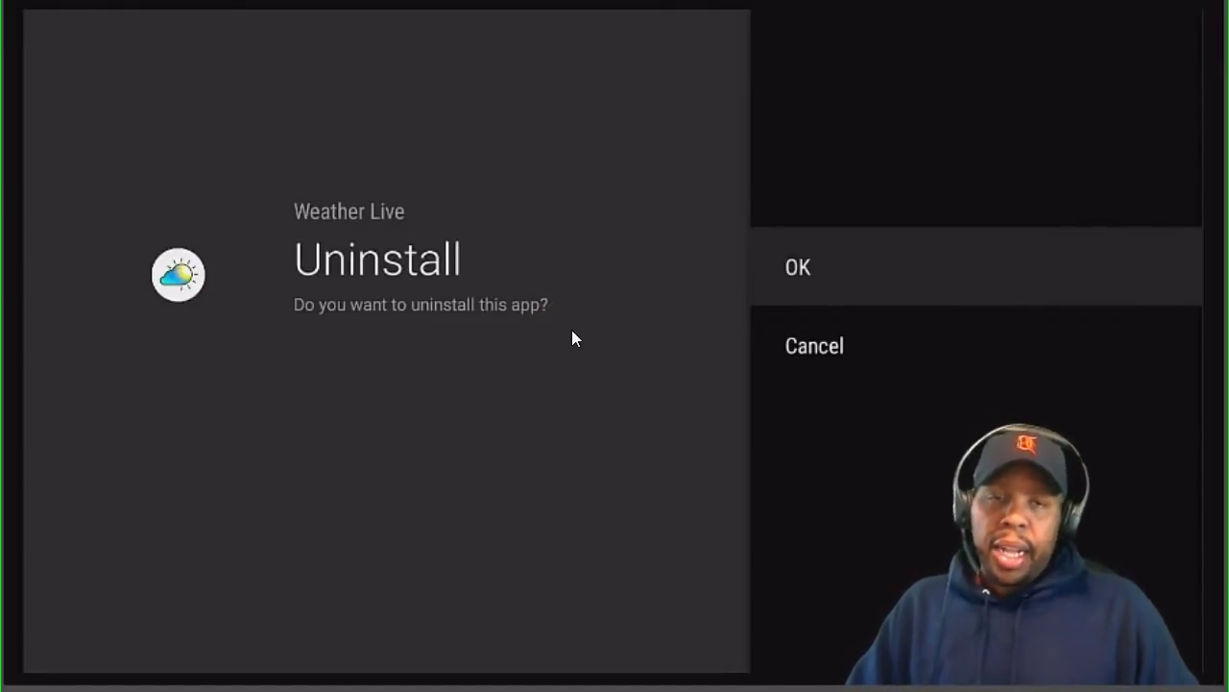
key(Escape)
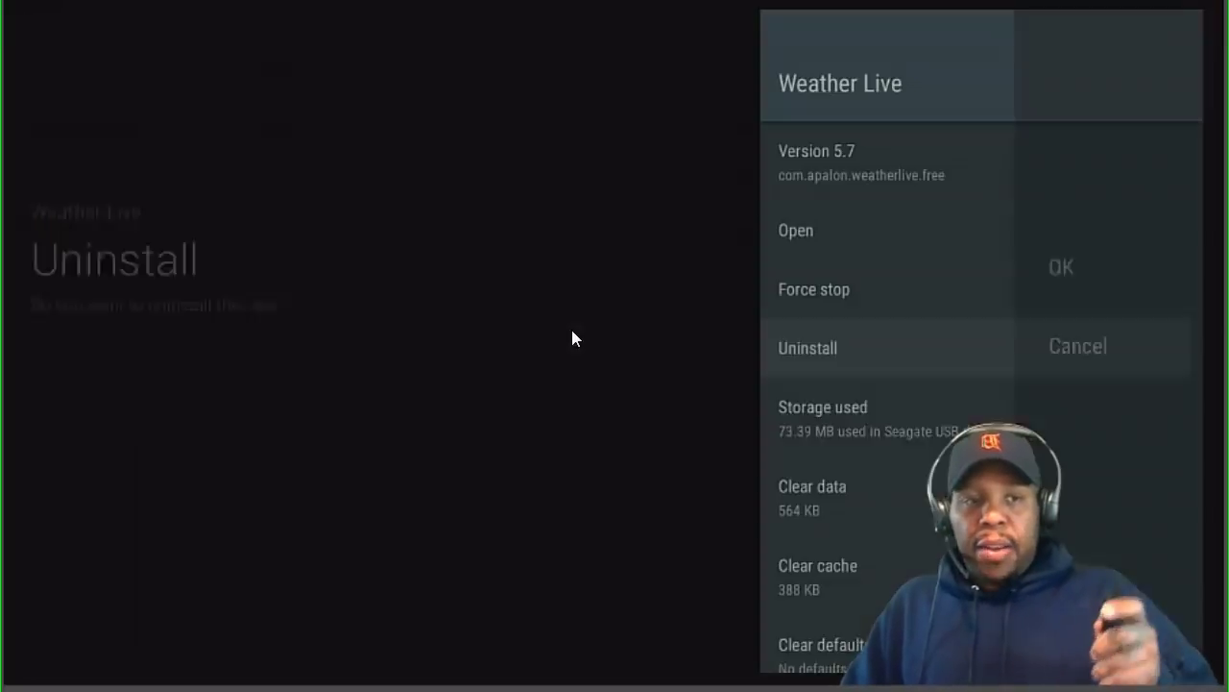
key(Escape)
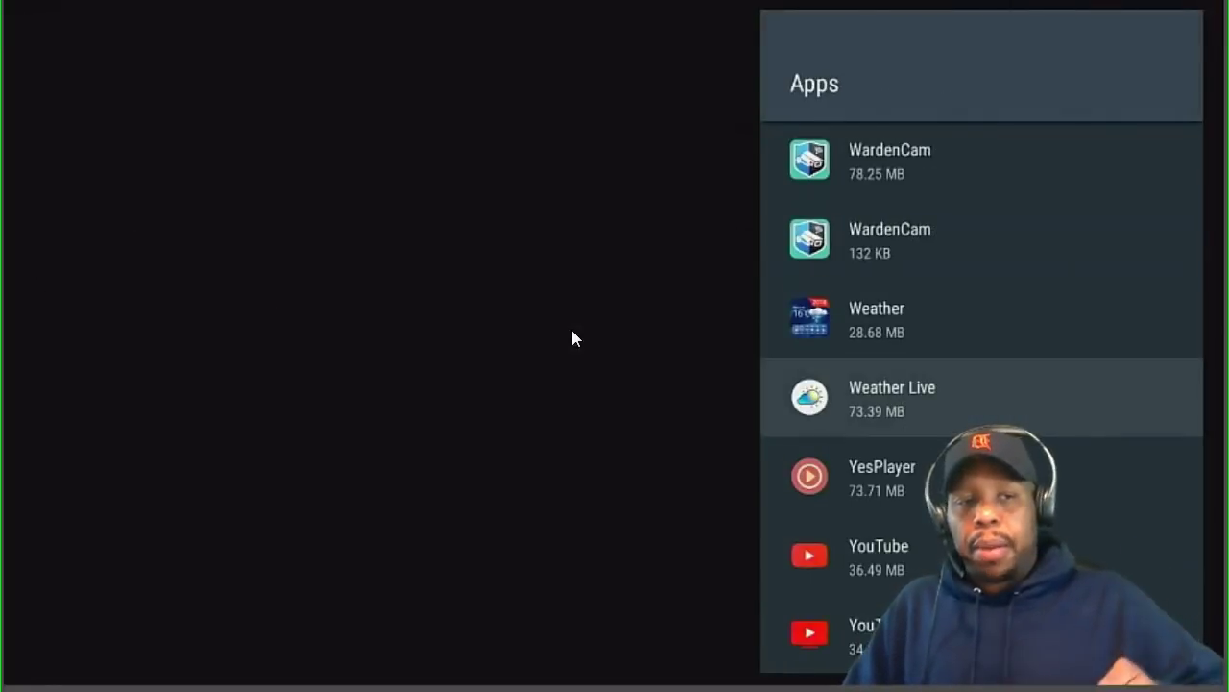
key(Escape)
key(Escape)
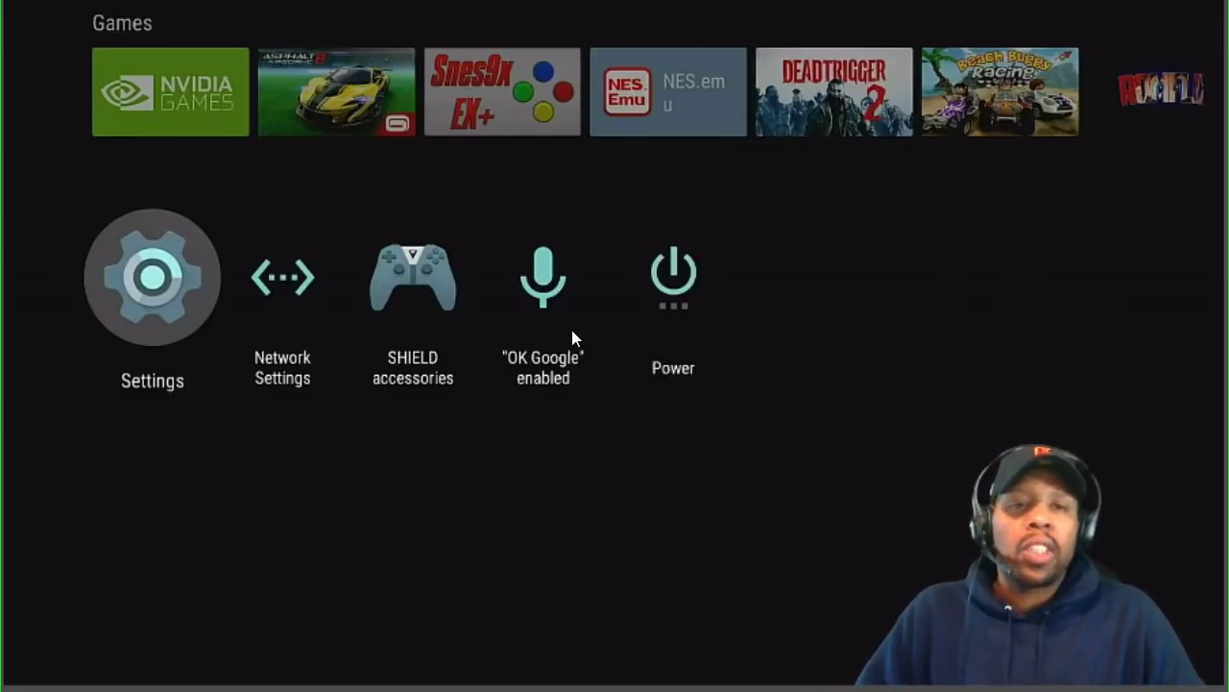
Step: Move along the home screen Apps row to the Weather Live tile
key(Up)
key(Up)
key(Right)
key(Right)
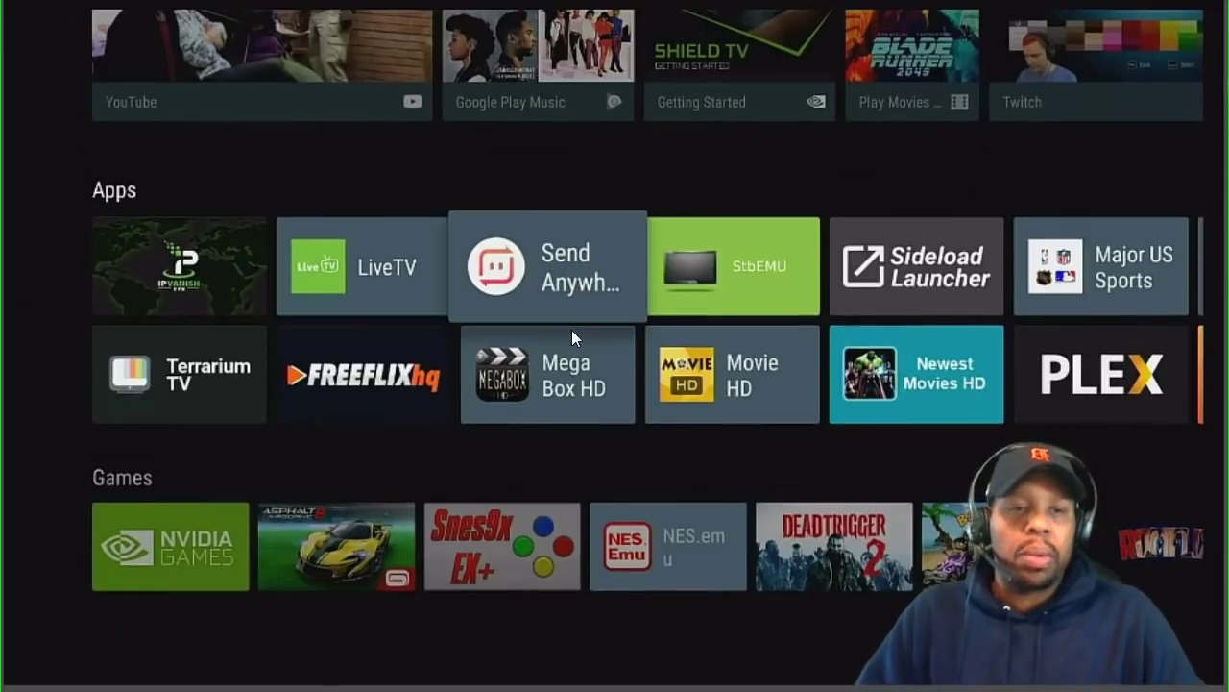
key(Right)
key(Right)
key(Right)
key(Right)
key(Right)
key(Right)
key(Right)
key(Right)
key(Right)
key(Right)
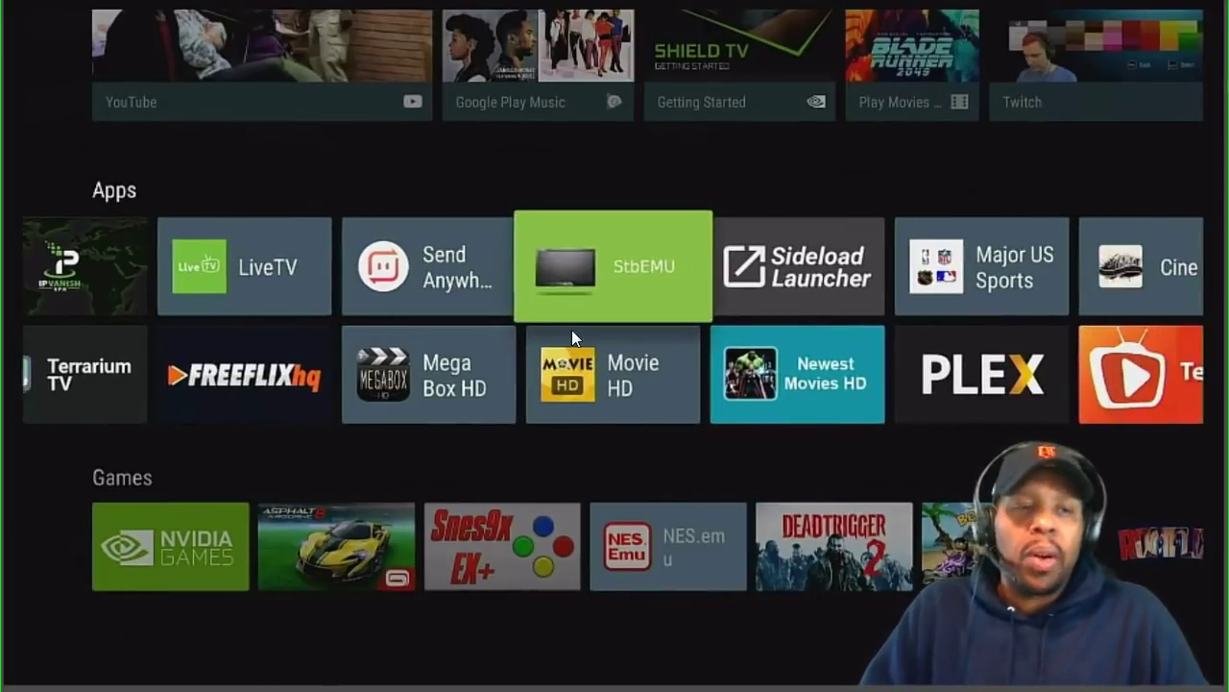
key(Right)
key(Right)
key(Right)
key(Right)
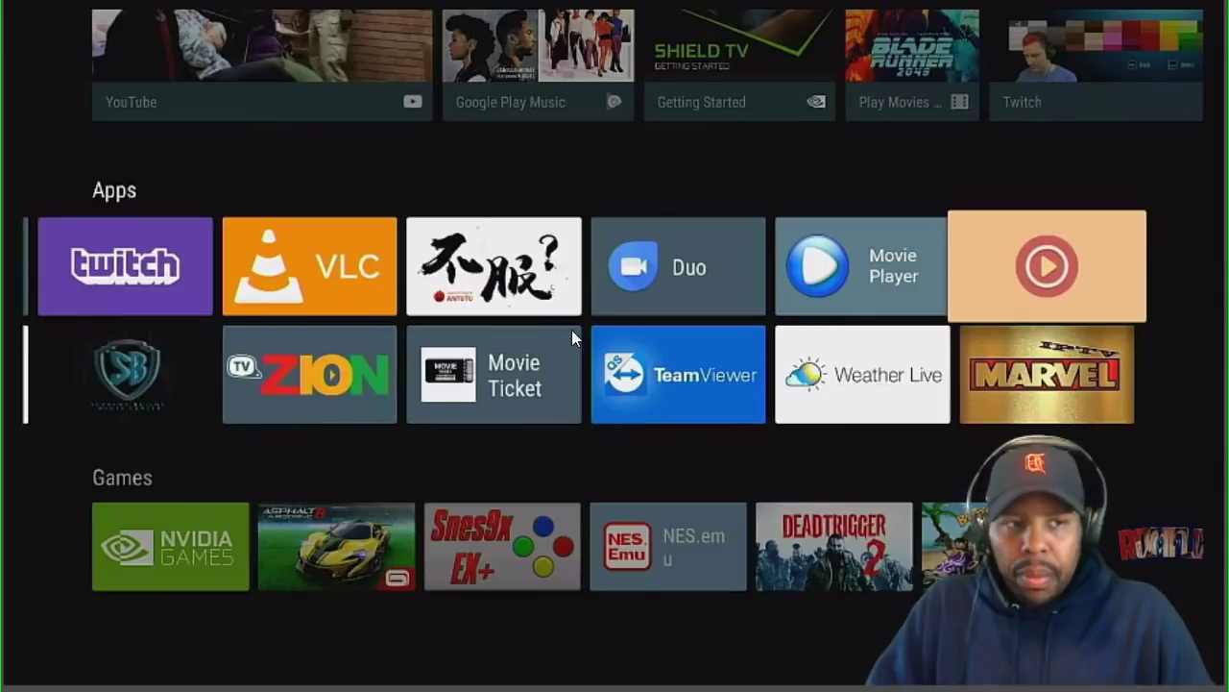
key(Down)
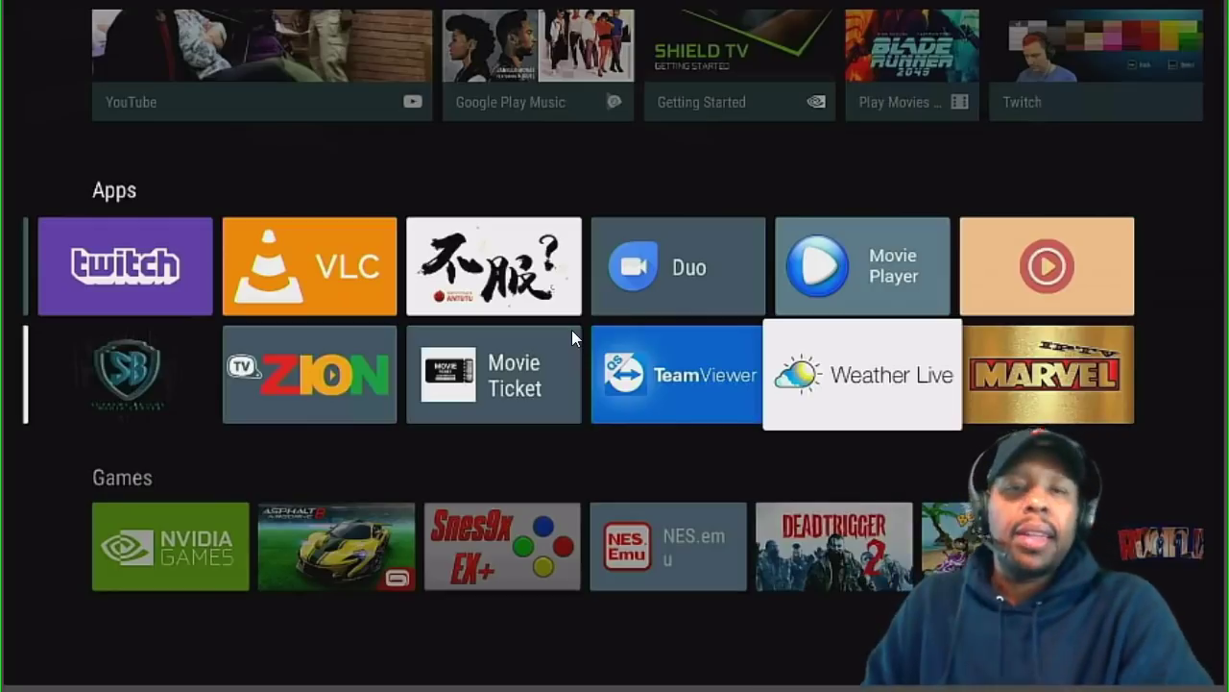
Step: Pick up the Weather Live tile in rearrange mode and drop it on the uninstall area
key(Return)
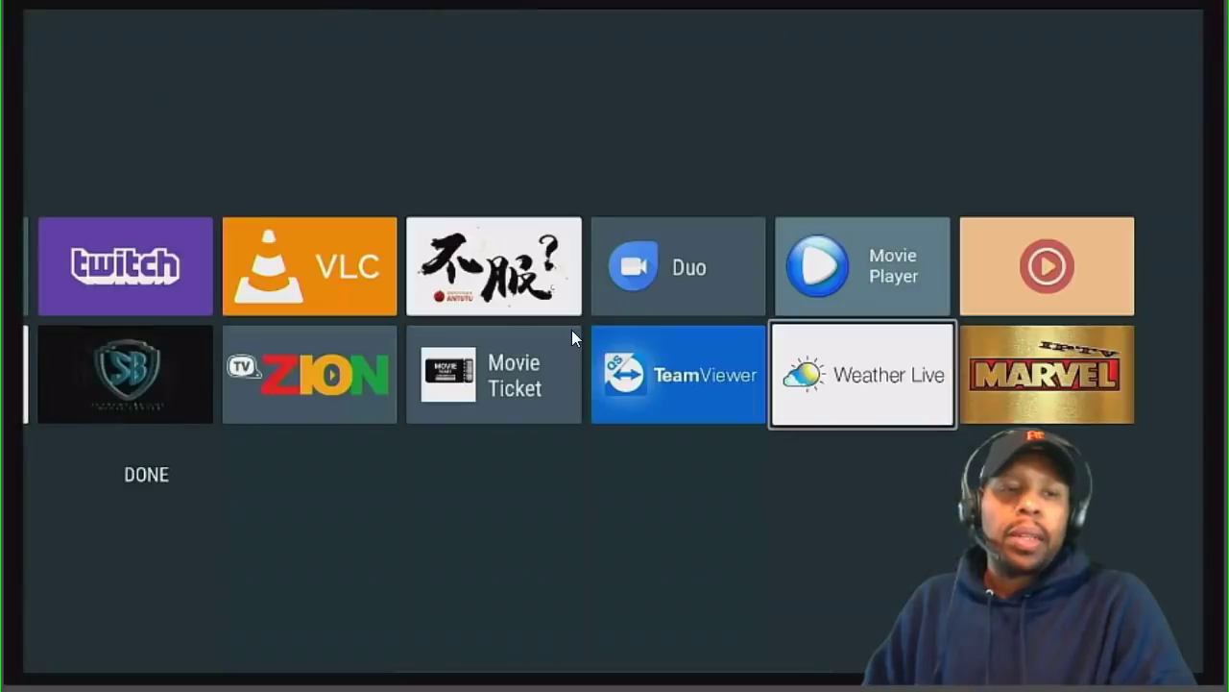
key(Return)
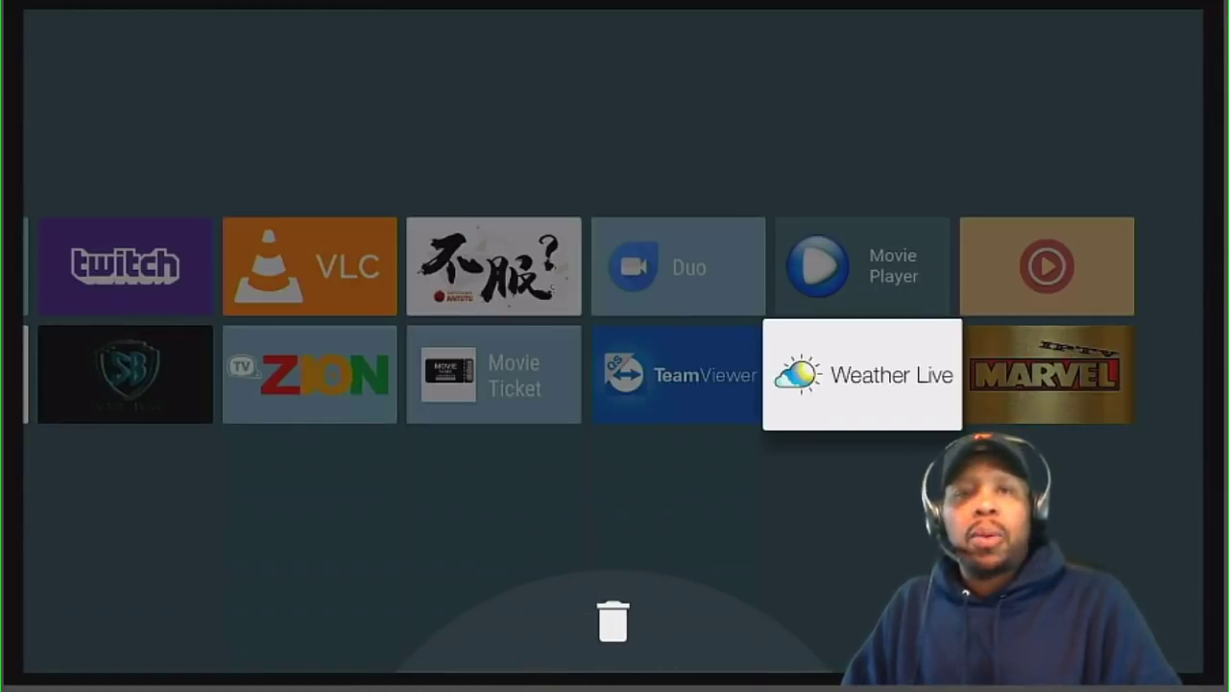
key(Down)
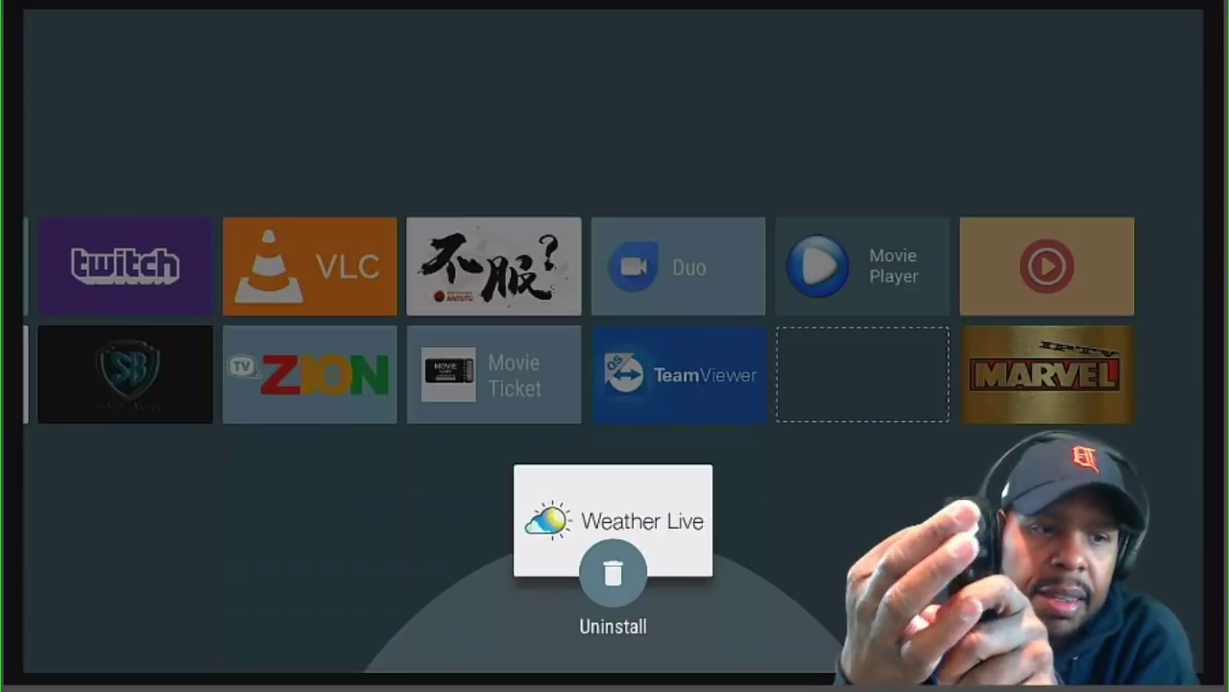
key(Return)
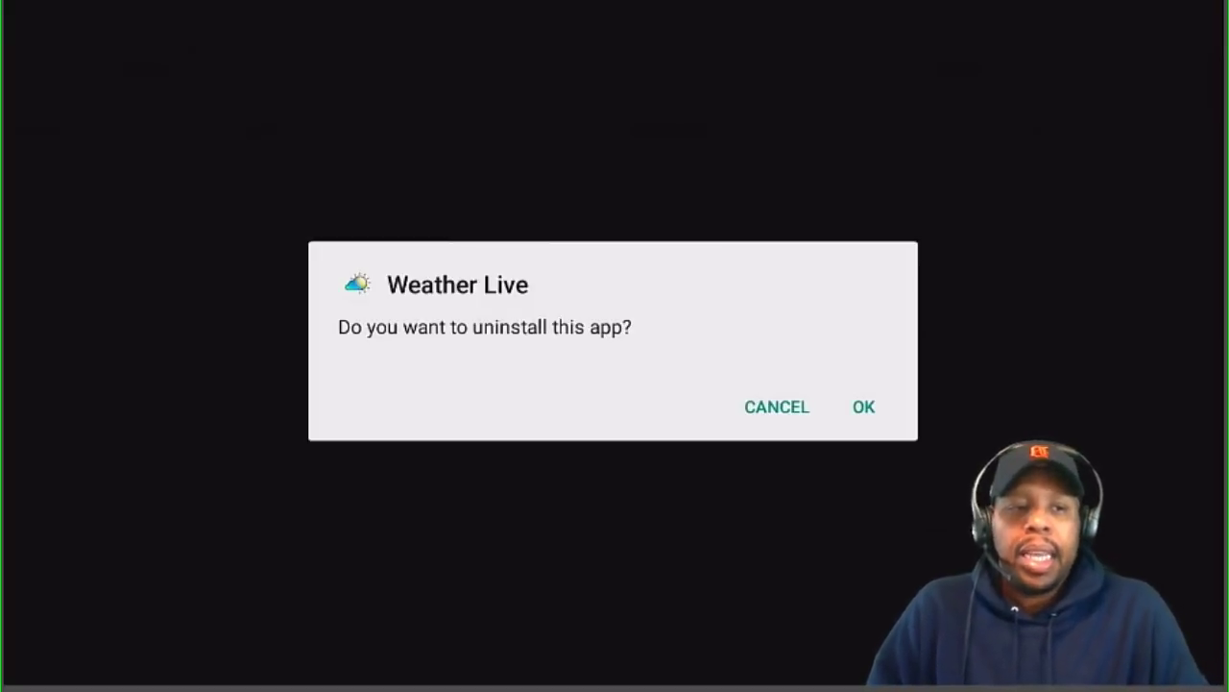
Step: Confirm uninstalling Weather Live and finish rearranging the apps with DONE
click(877, 394)
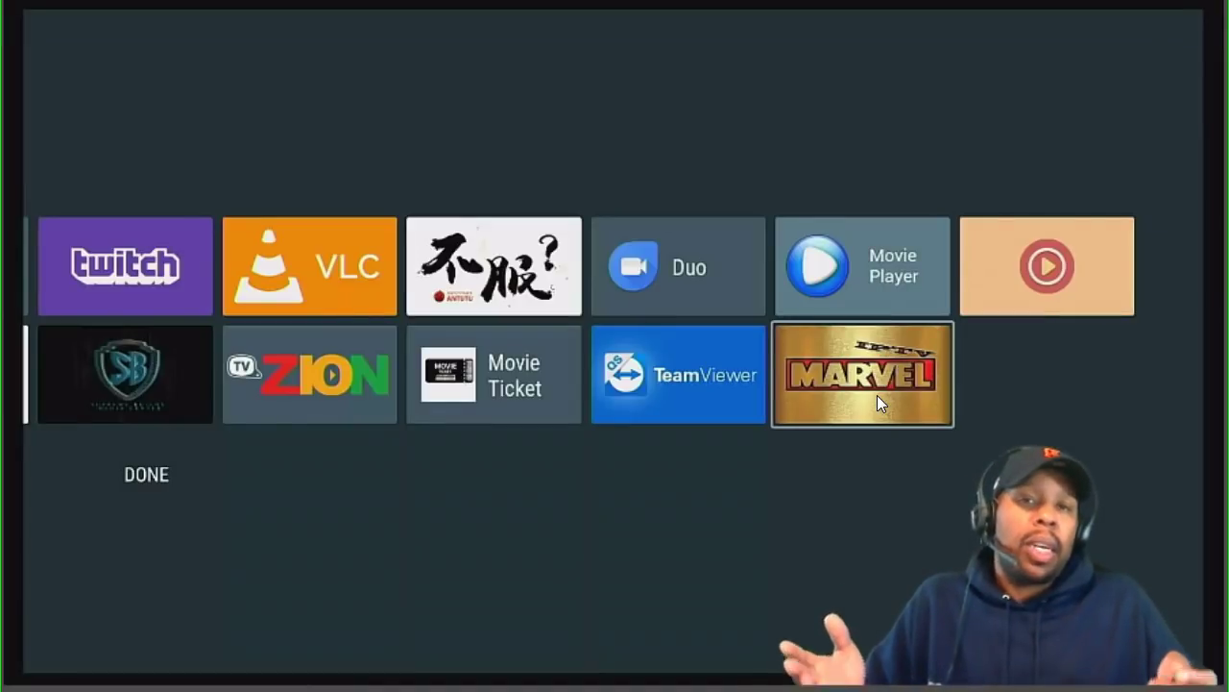
key(Down)
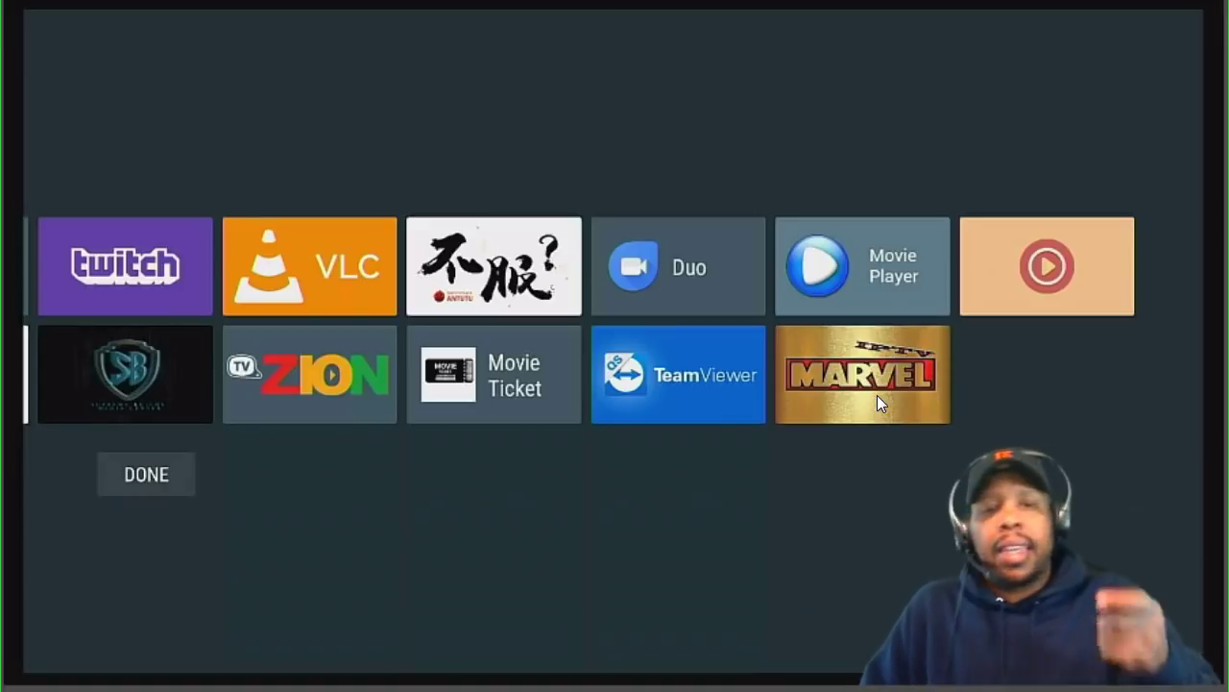
key(Return)
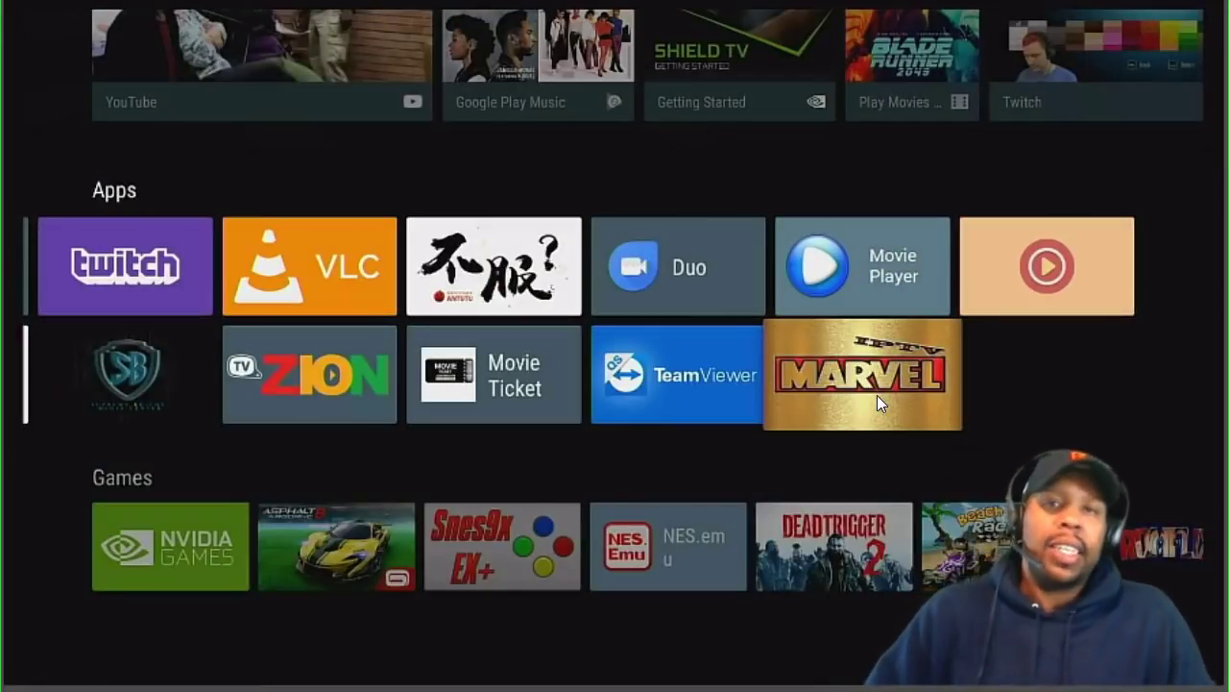
Step: Move left along the Apps row to YouTube Kids and down to the Games row
key(Left)
key(Left)
key(Left)
key(Left)
key(Left)
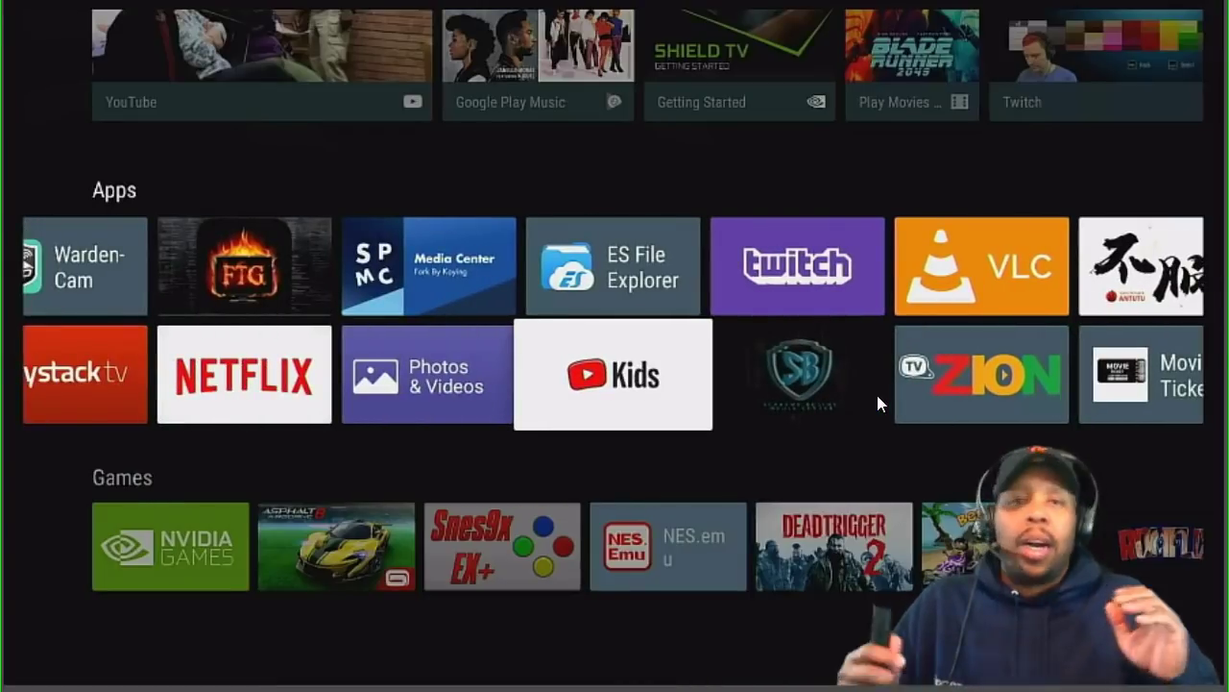
key(Return)
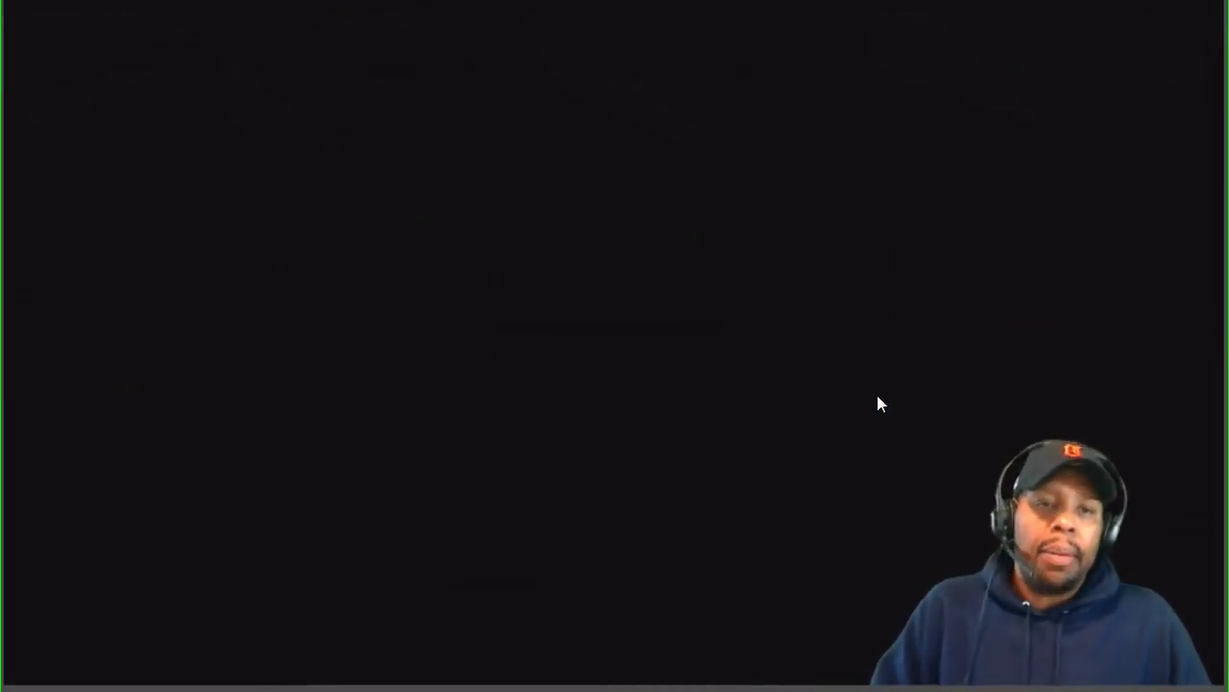
key(Down)
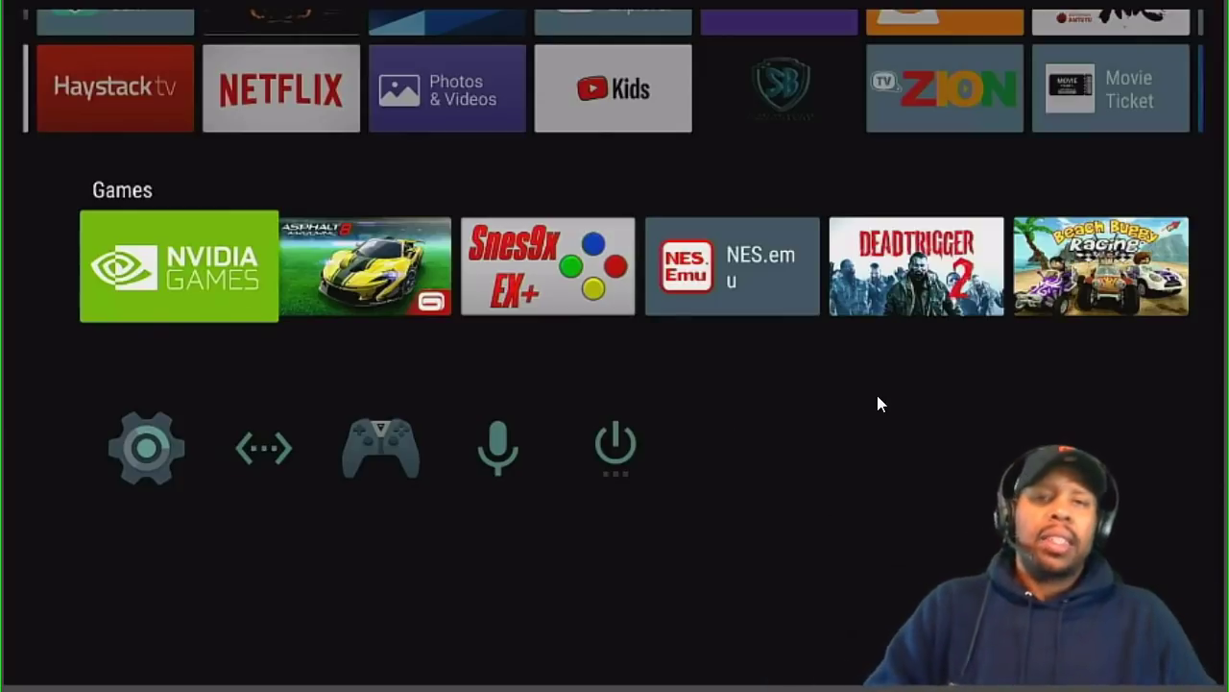
Step: Go to Settings > Display & Sound > Advanced settings and reach Adjust for overscan
key(Down)
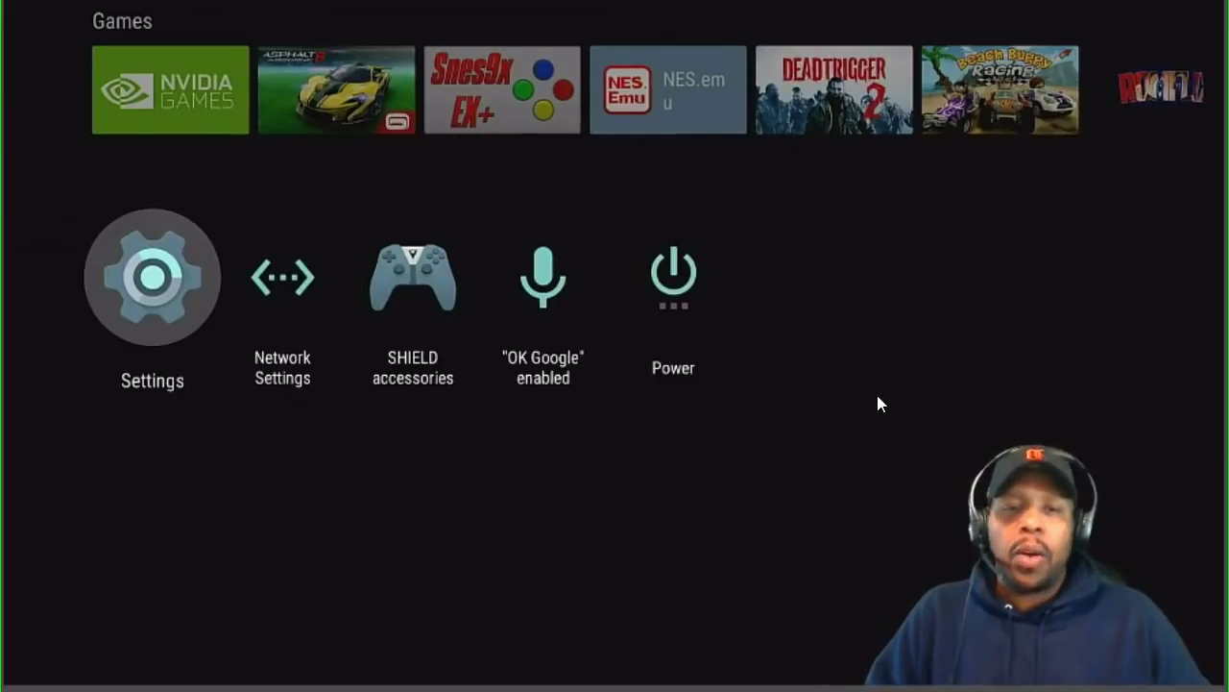
key(Return)
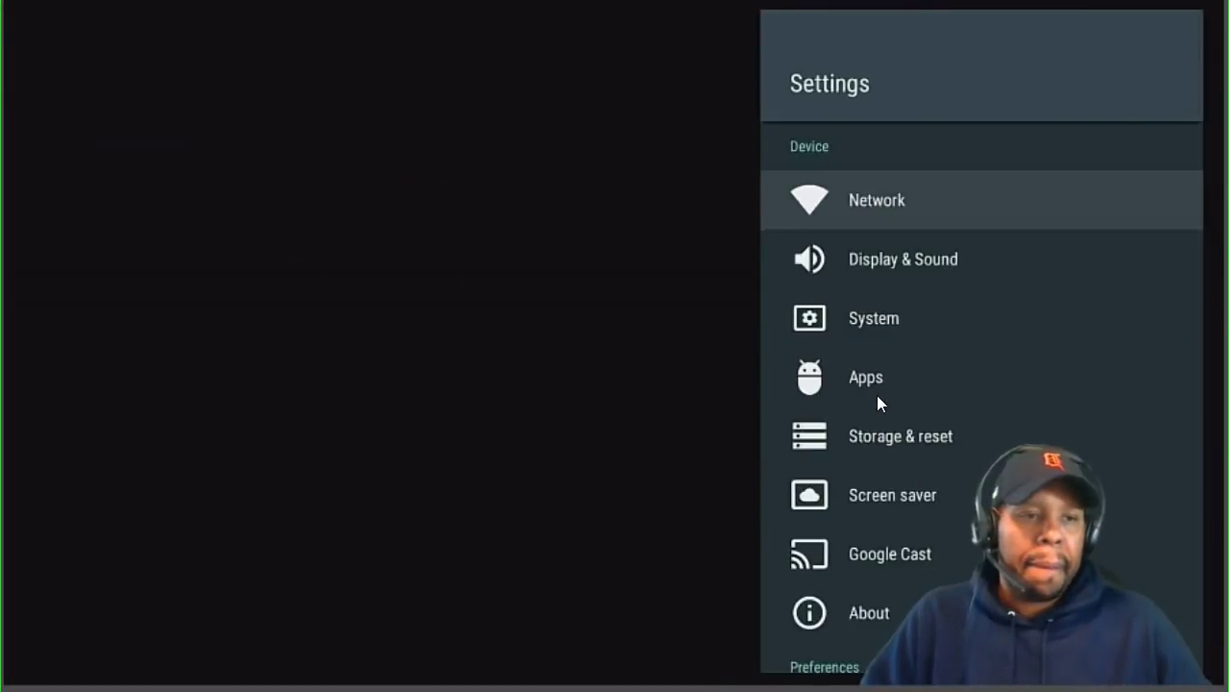
key(Down)
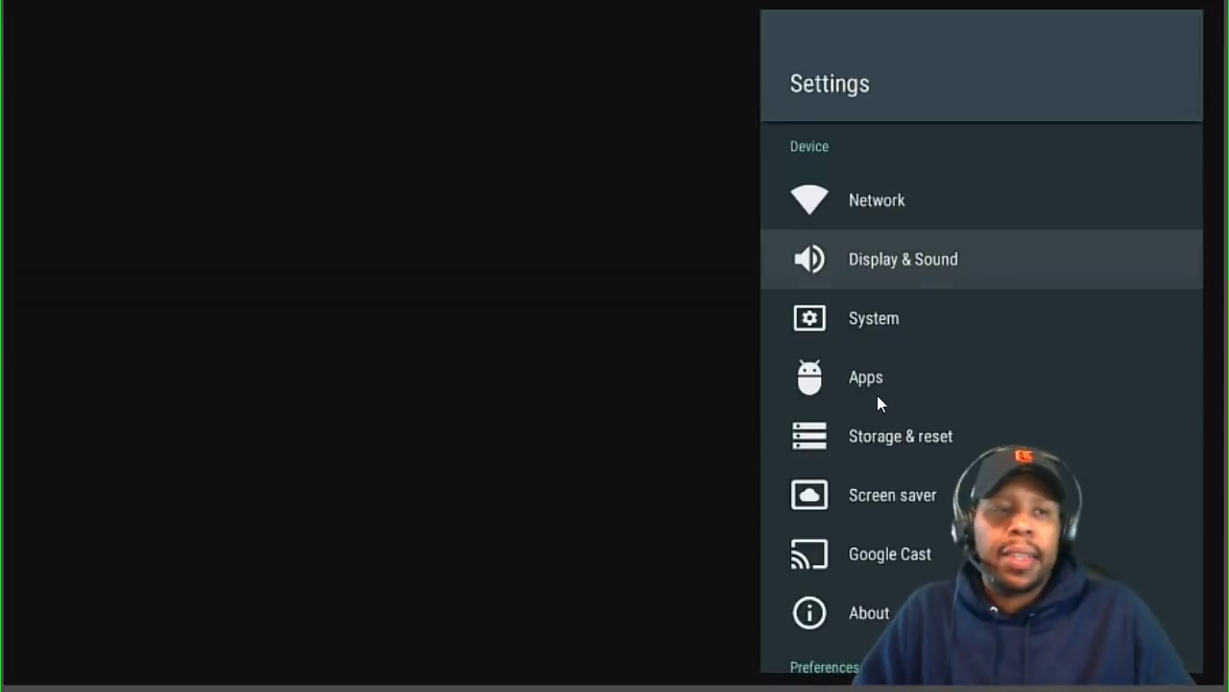
key(Return)
key(Down)
key(Down)
key(Down)
key(Down)
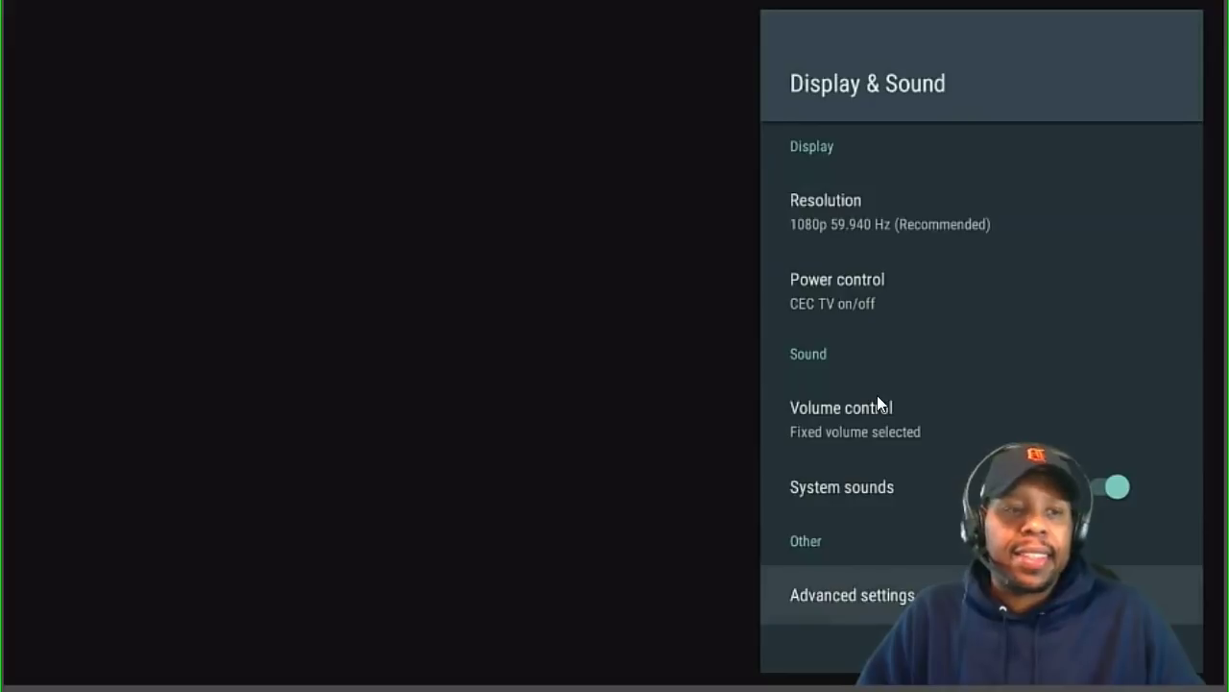
key(Return)
key(Down)
key(Down)
key(Down)
key(Down)
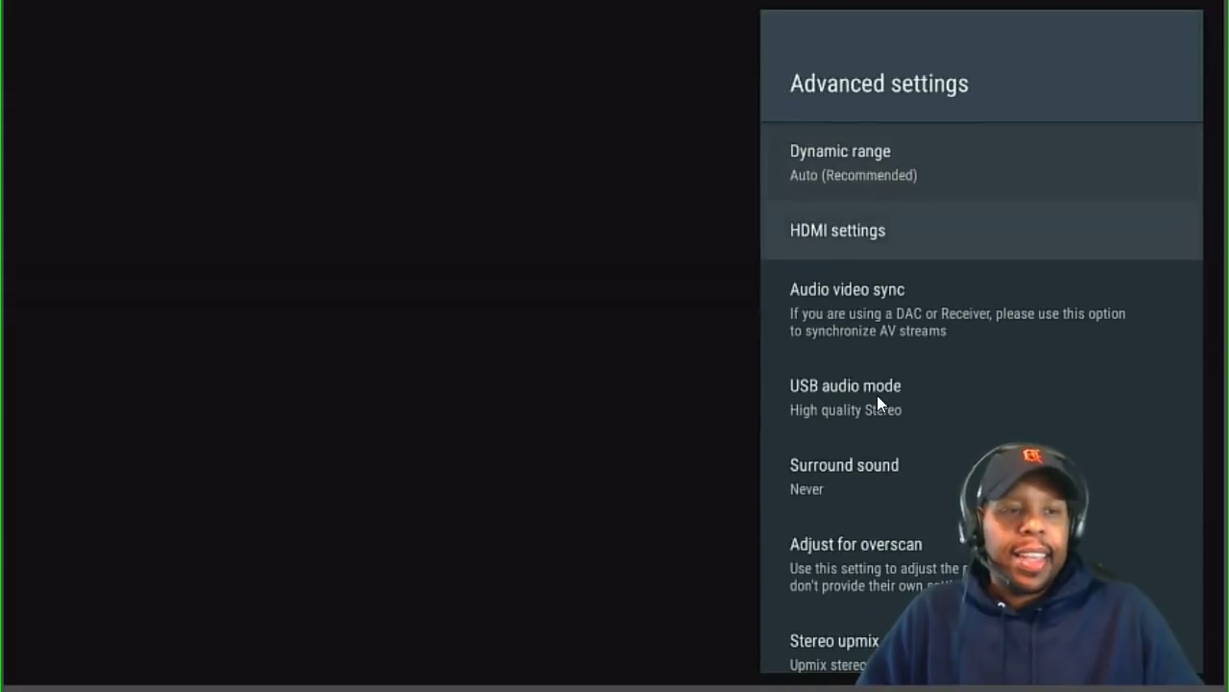
key(Down)
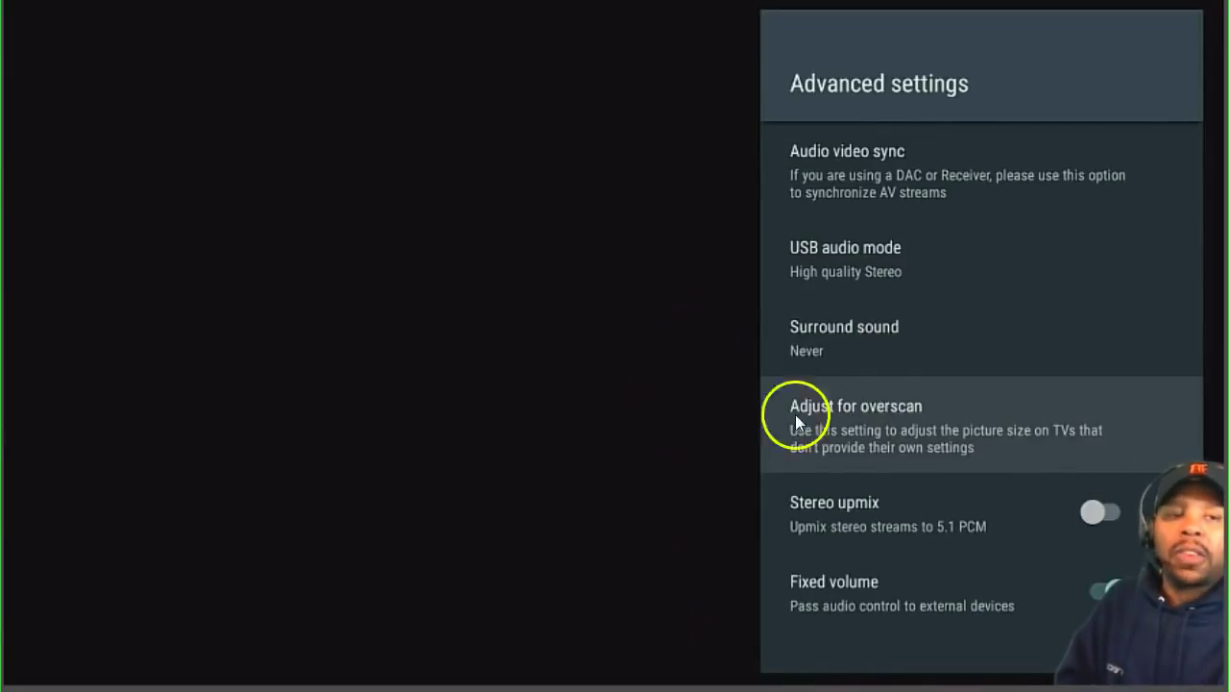
Step: Start overscan calibration and resize the picture until all four green triangles fully show
click(881, 433)
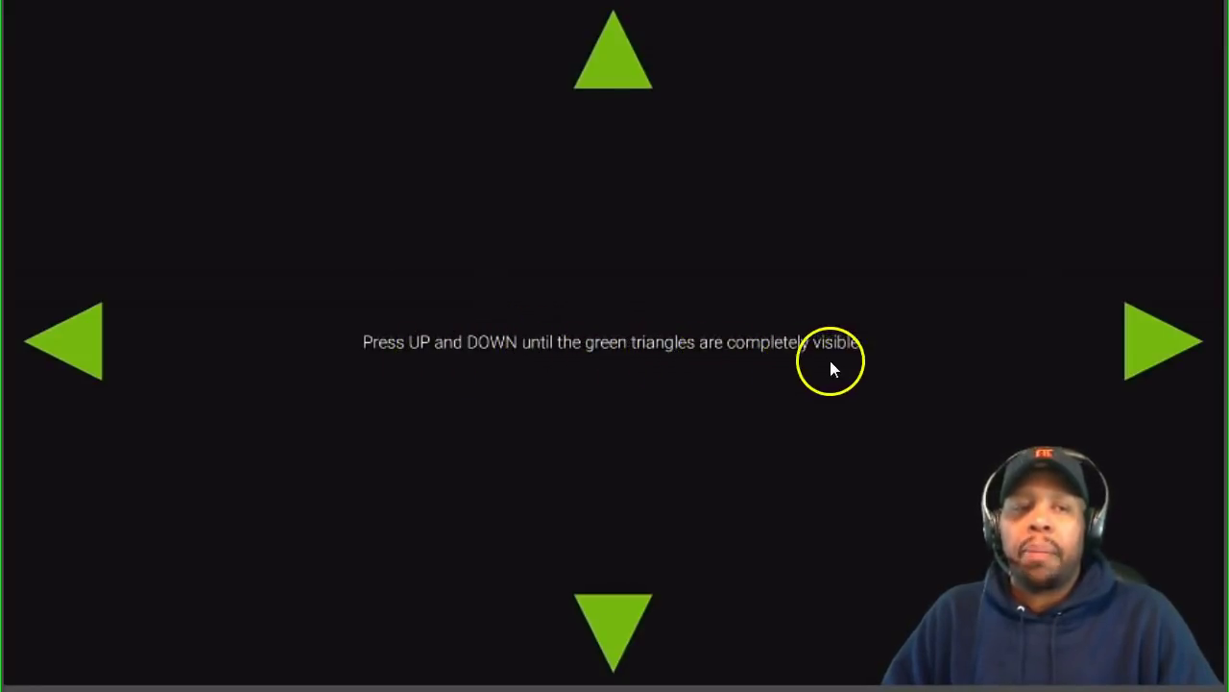
click(577, 241)
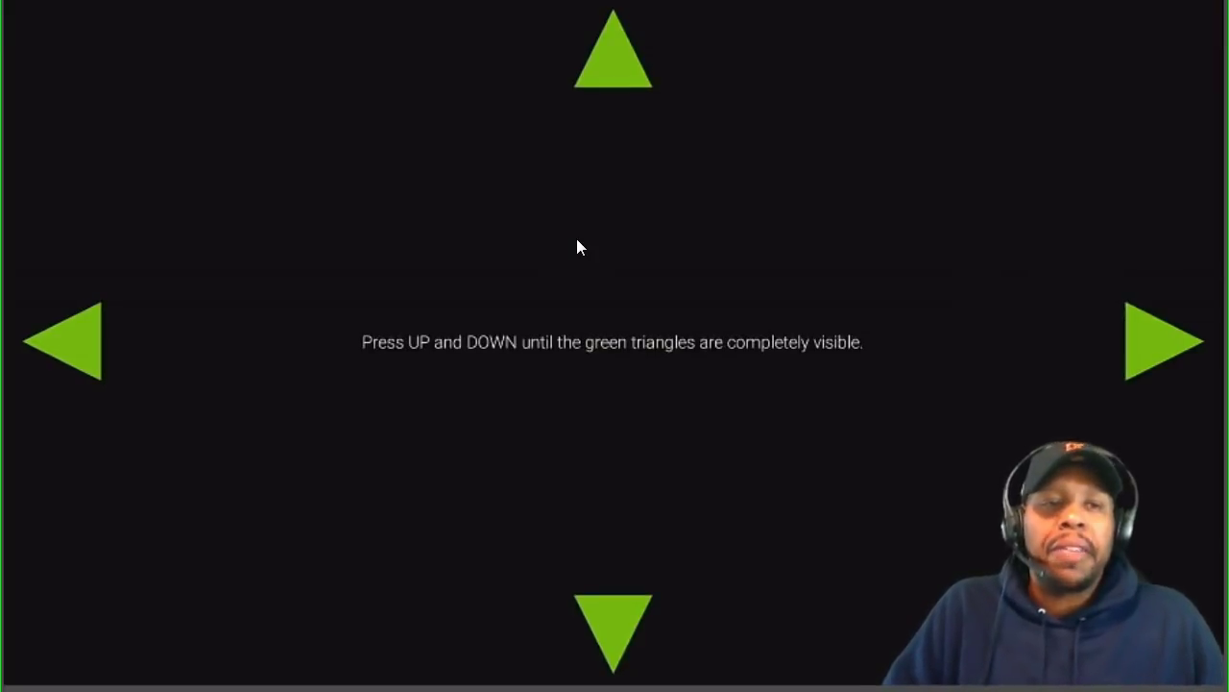
key(Down)
key(Down)
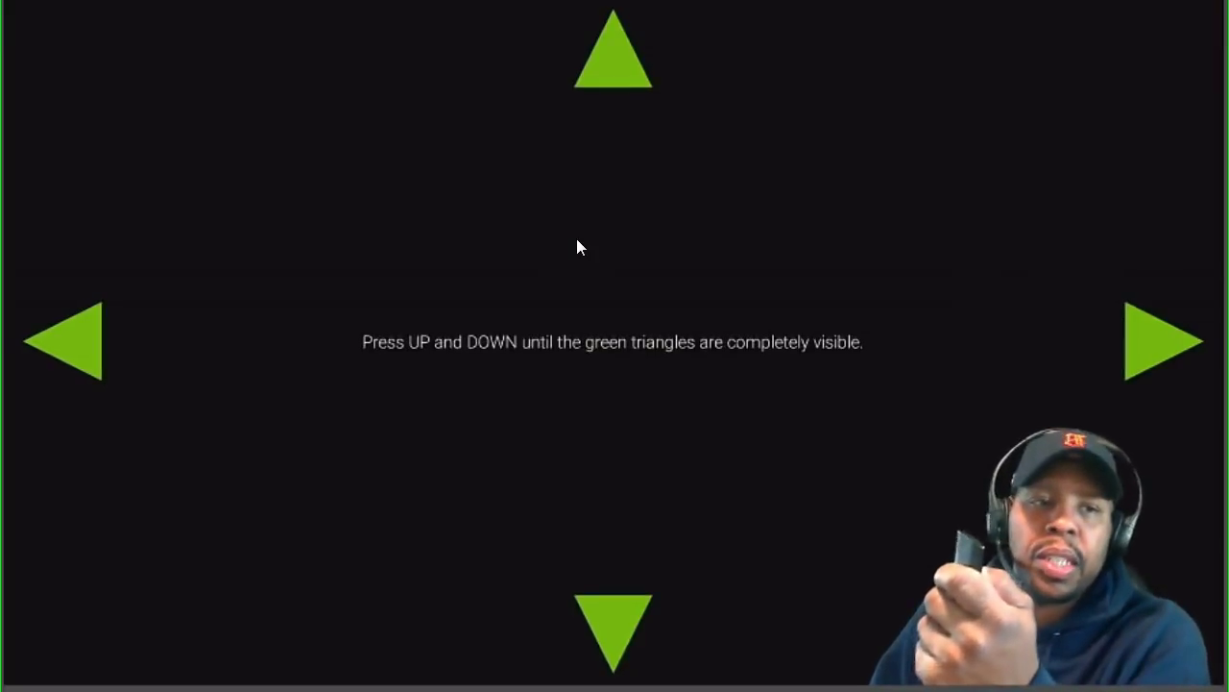
key(Down)
key(Up)
key(Up)
key(Up)
key(Up)
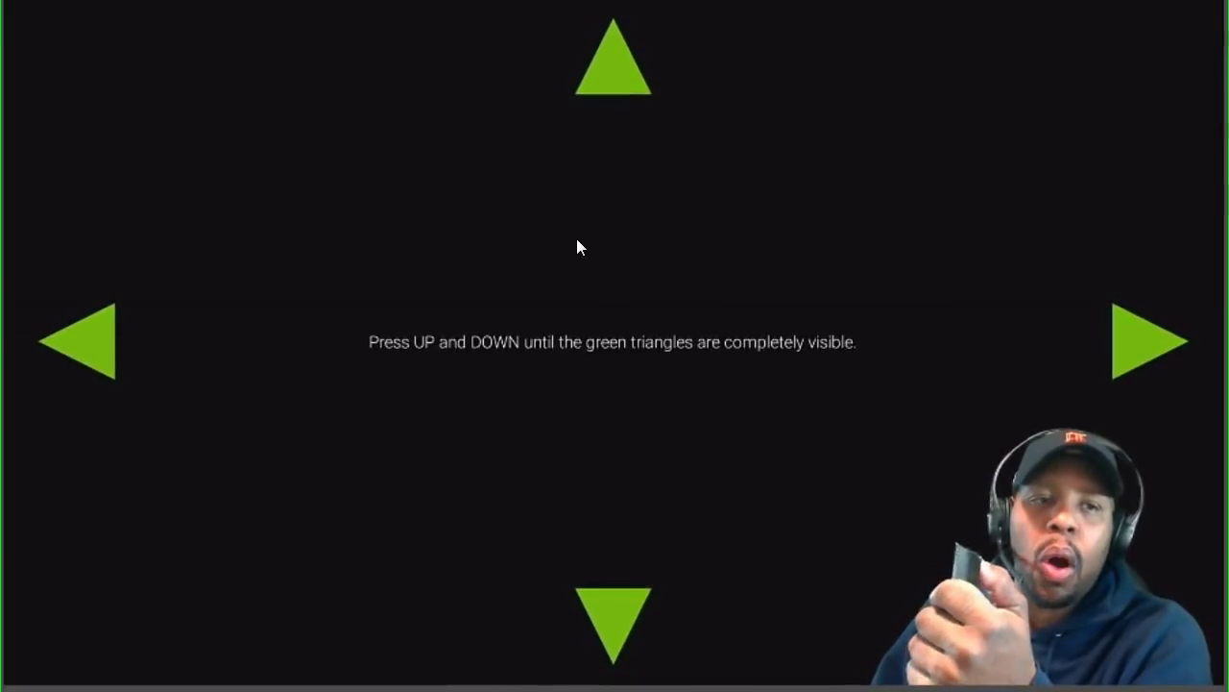
key(Up)
key(Up)
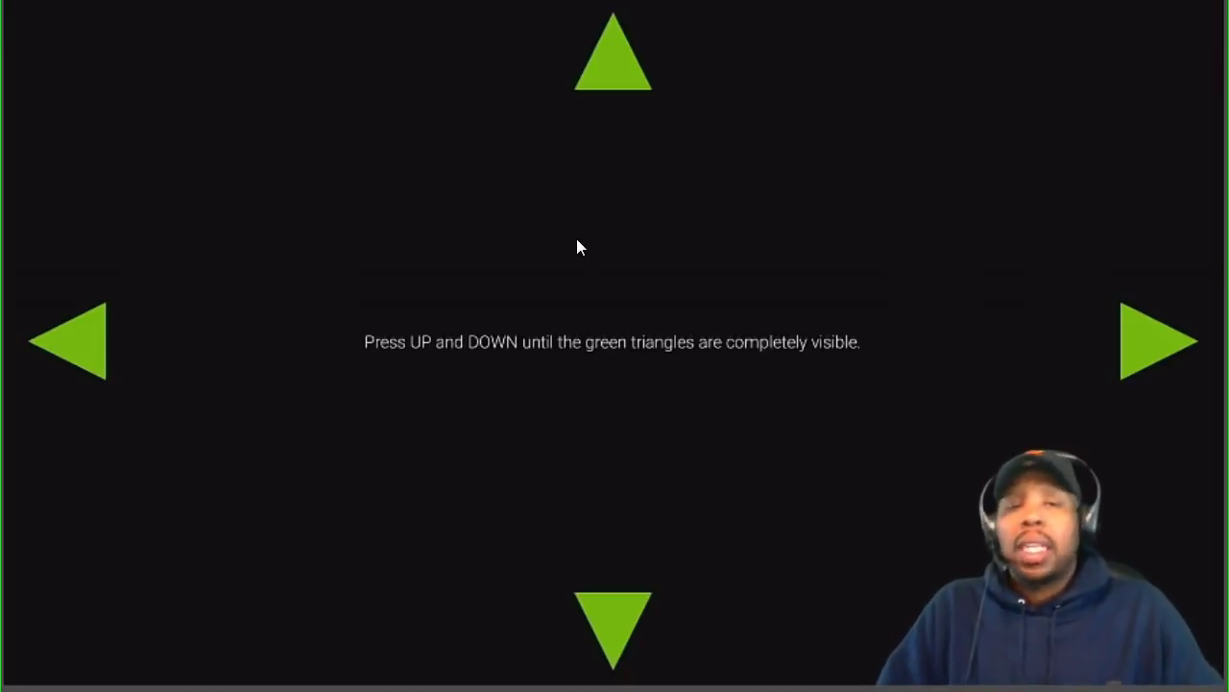
Step: Keep the overscan size and back out of Settings to the home screen
key(Escape)
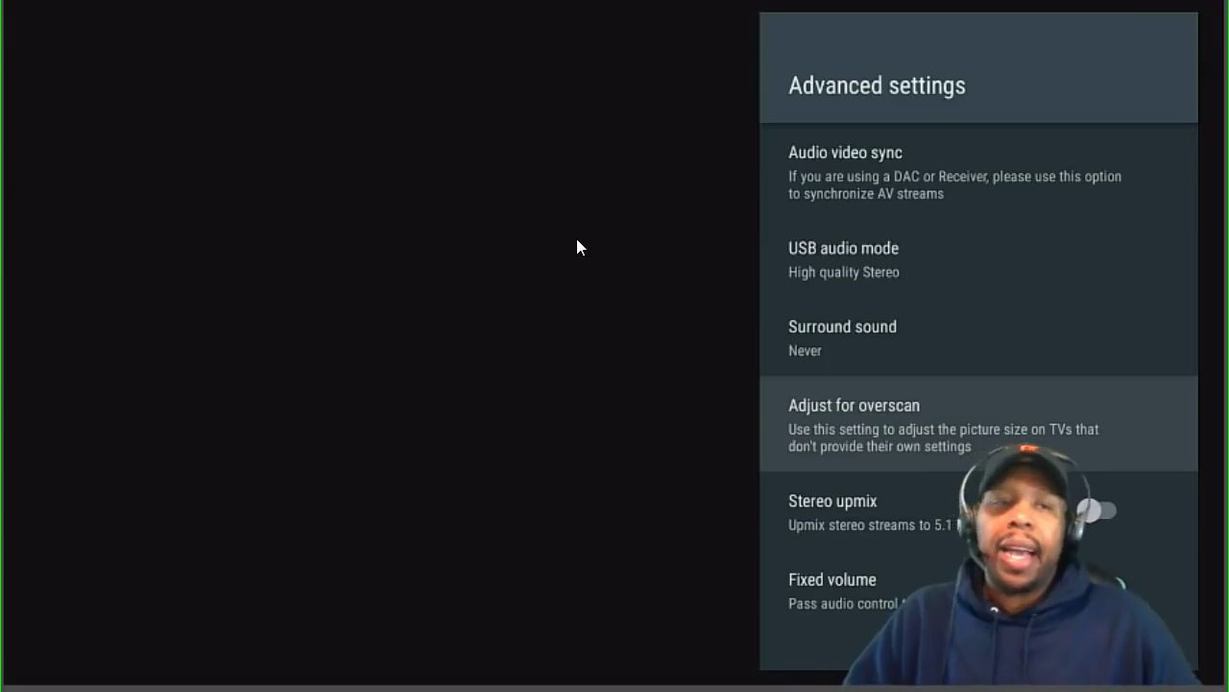
key(Escape)
key(Escape)
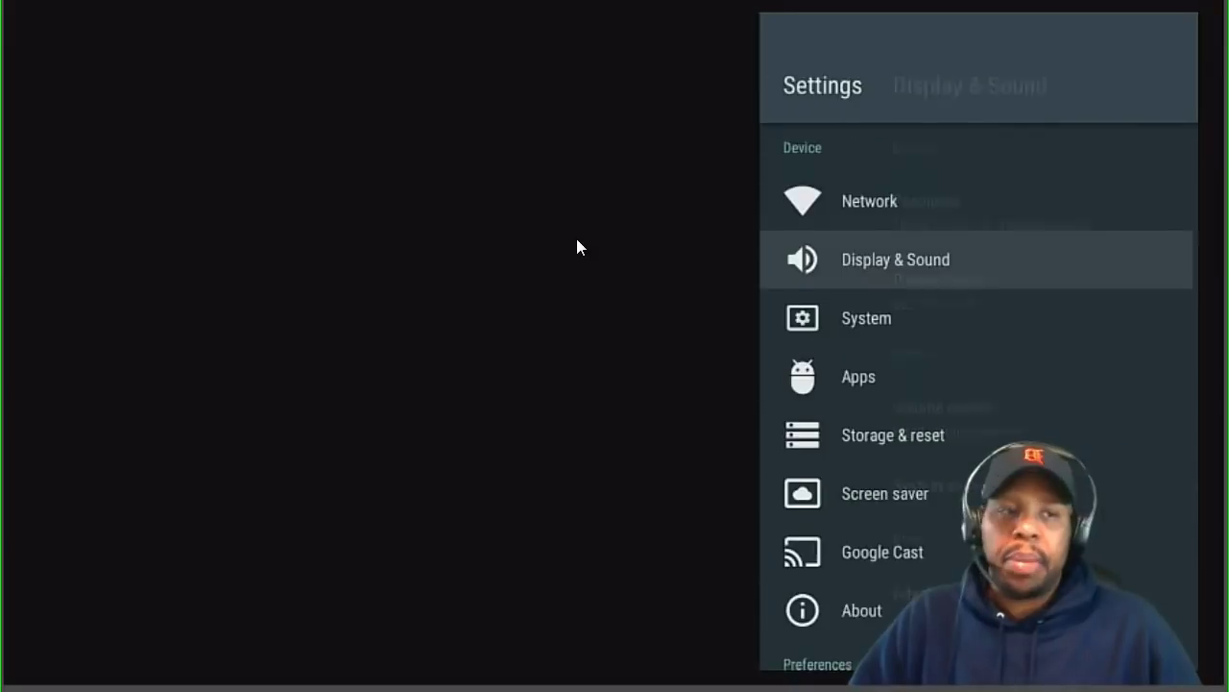
key(Escape)
key(Return)
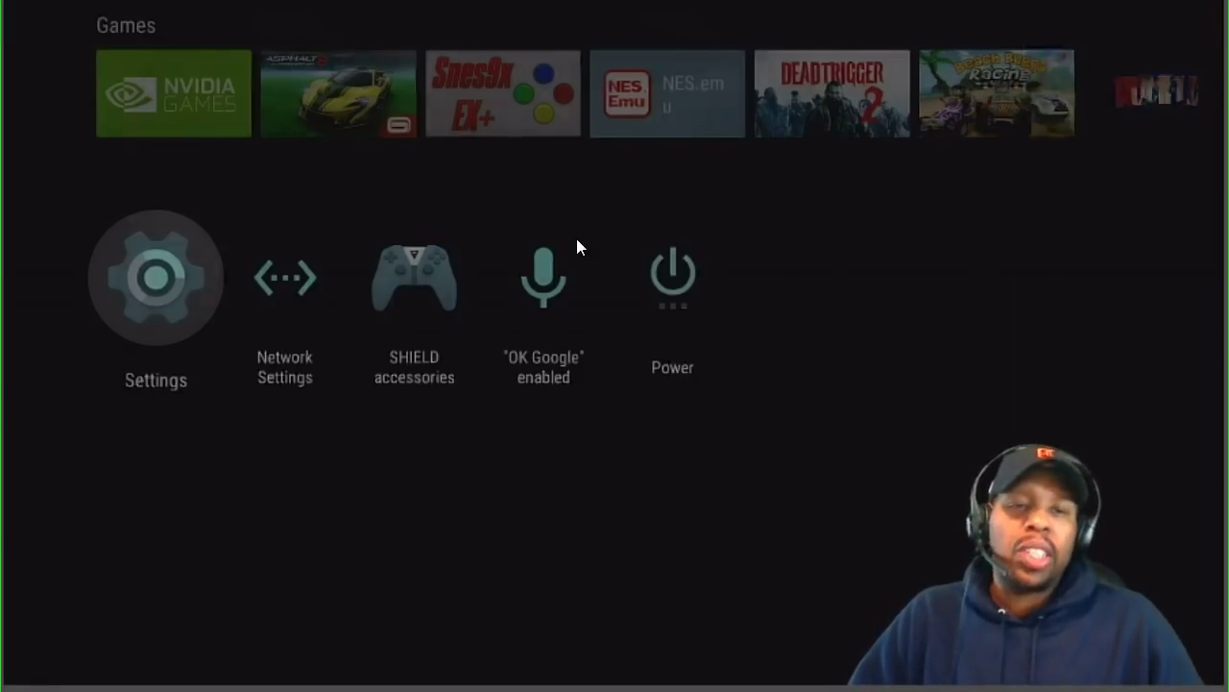
key(Escape)
Step: Reopen Settings from the home screen shortcut and go into Screen saver
key(Up)
key(Up)
key(Up)
key(Up)
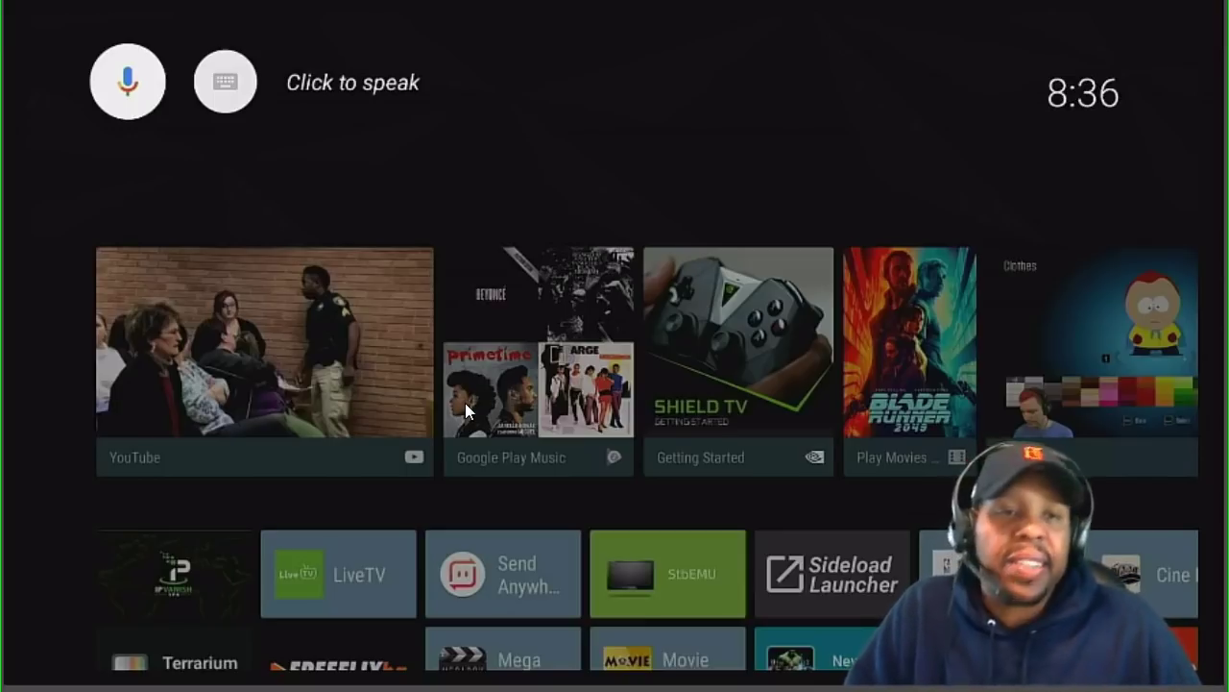
key(Down)
key(Down)
key(Down)
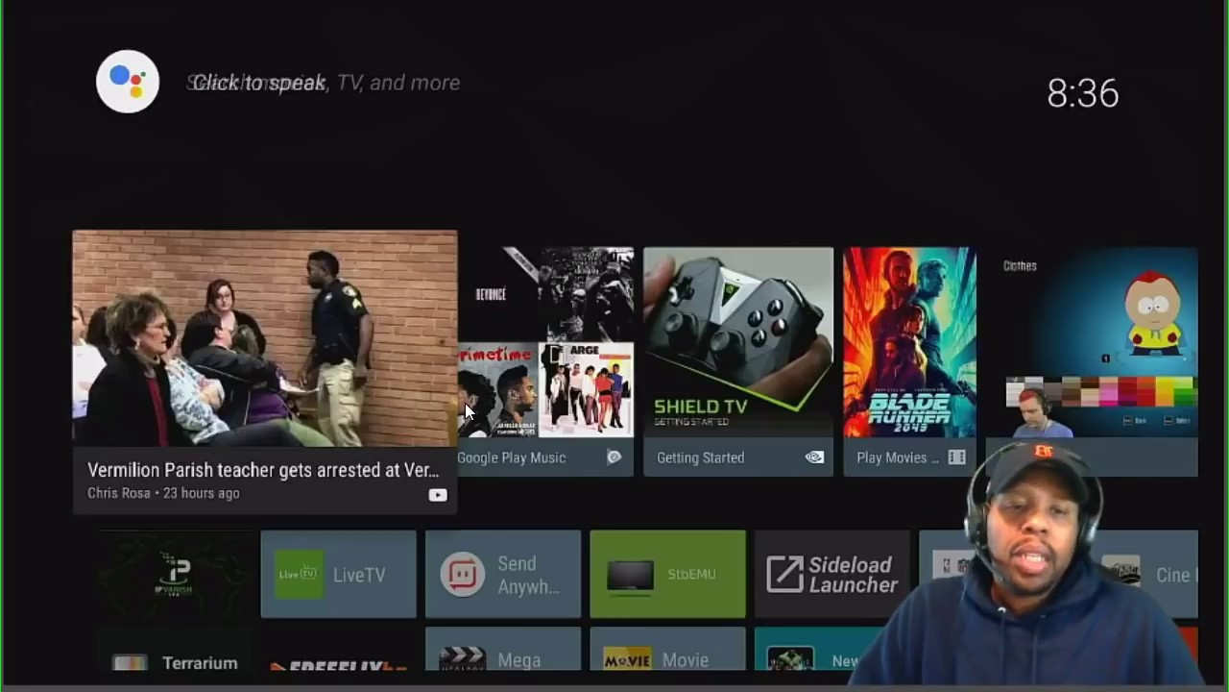
key(Down)
key(Down)
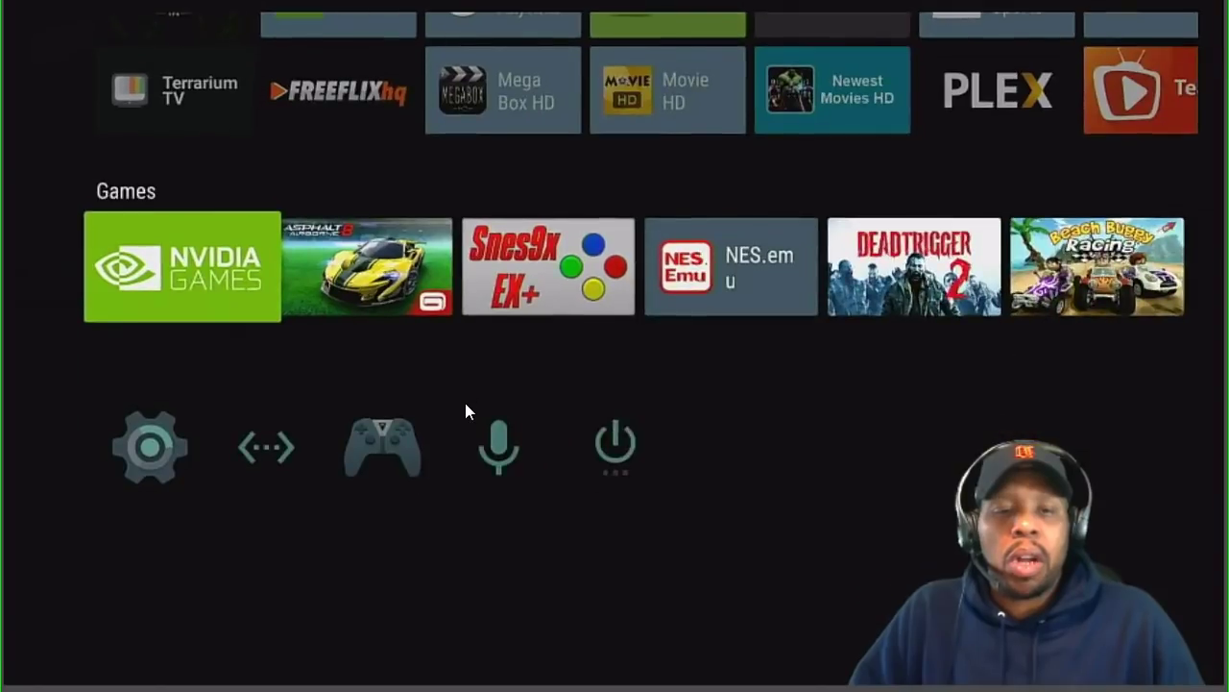
key(Return)
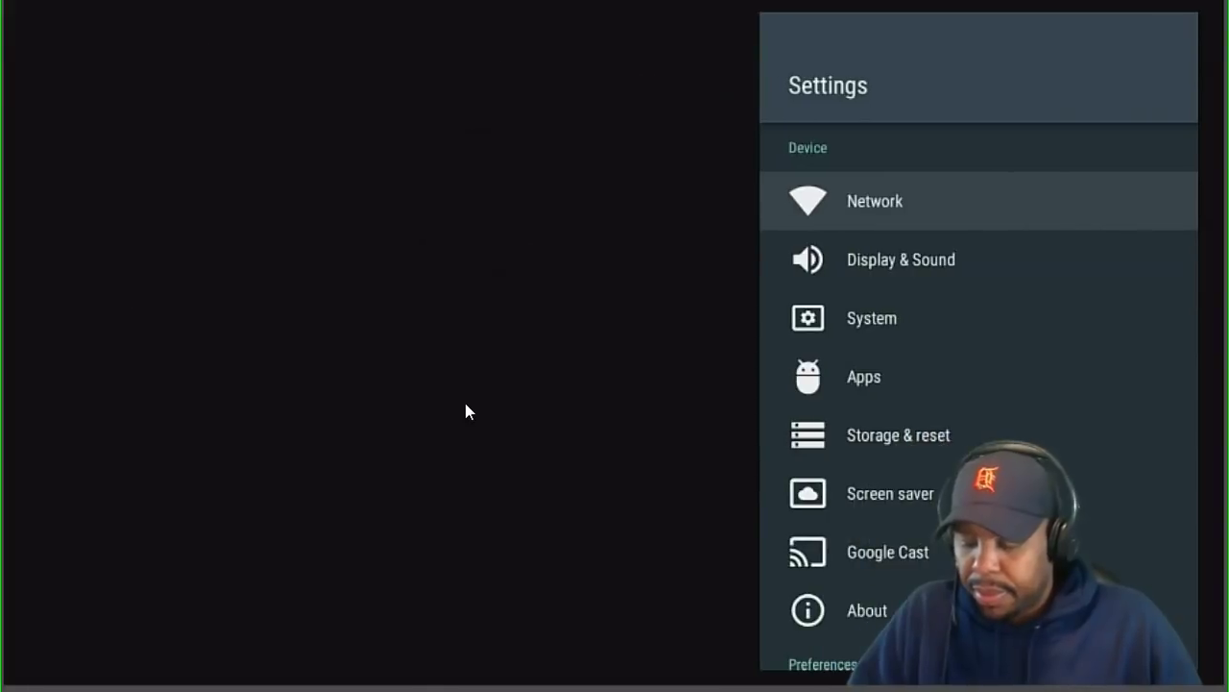
key(Down)
key(Down)
key(Down)
key(Down)
key(Down)
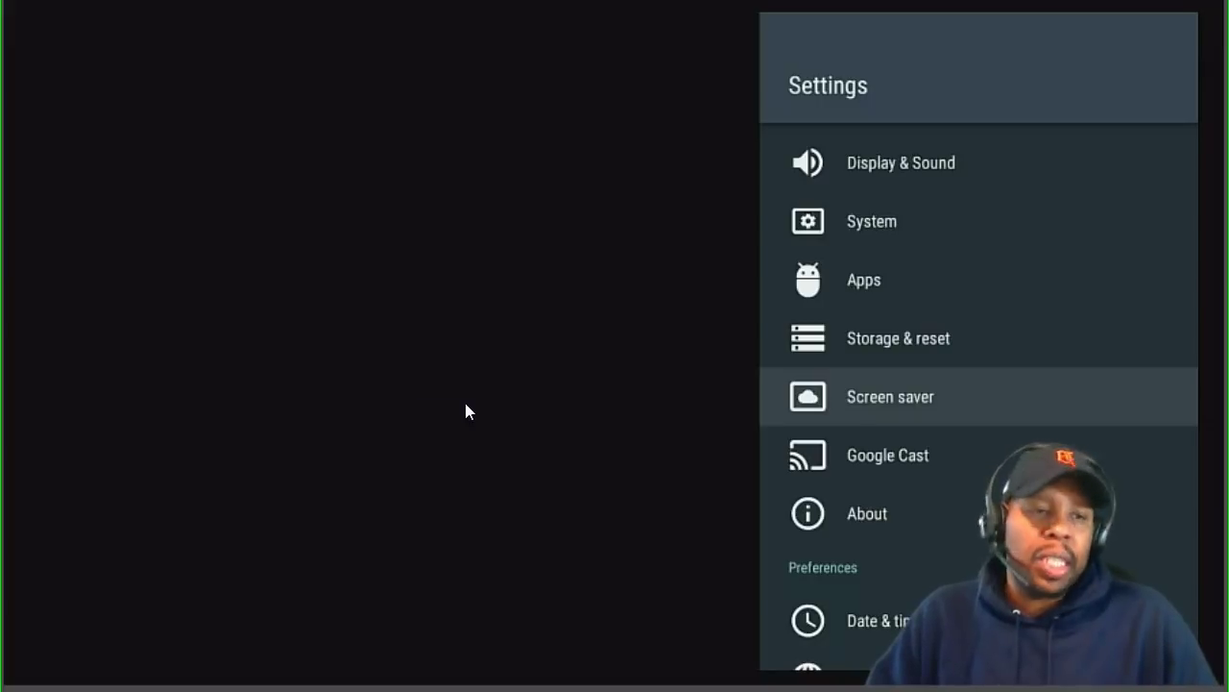
key(Return)
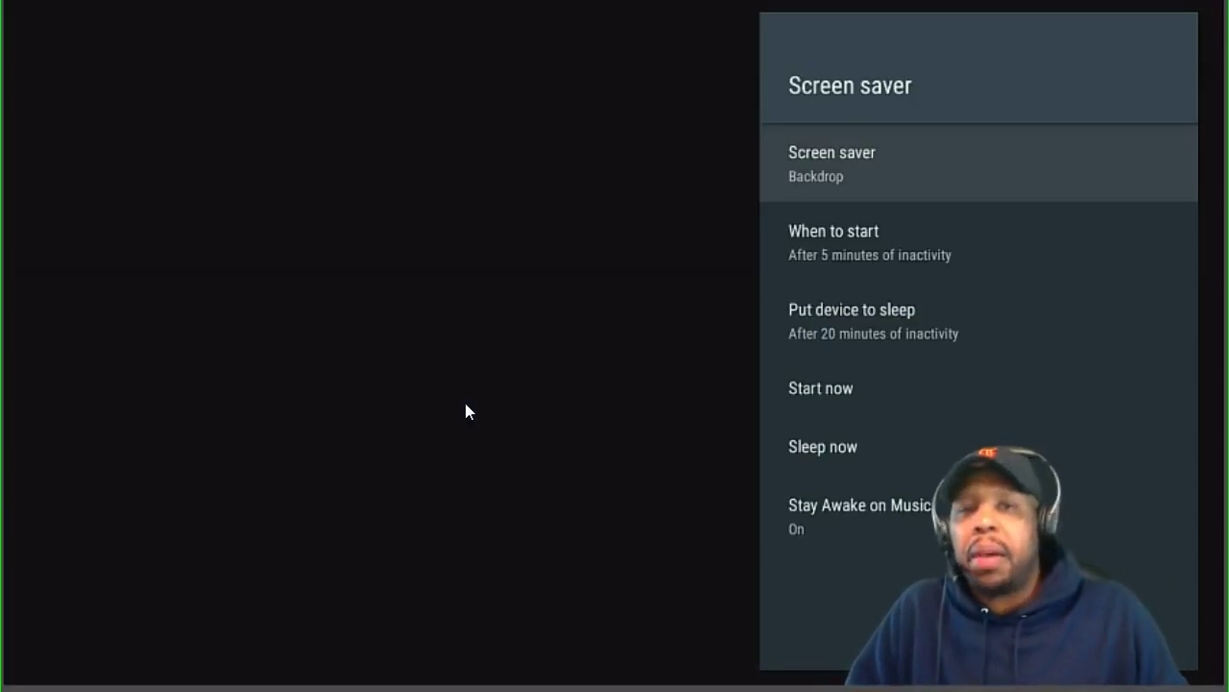
Step: Browse the screen saver styles, keep Backdrop selected, and move down to When to start
key(Return)
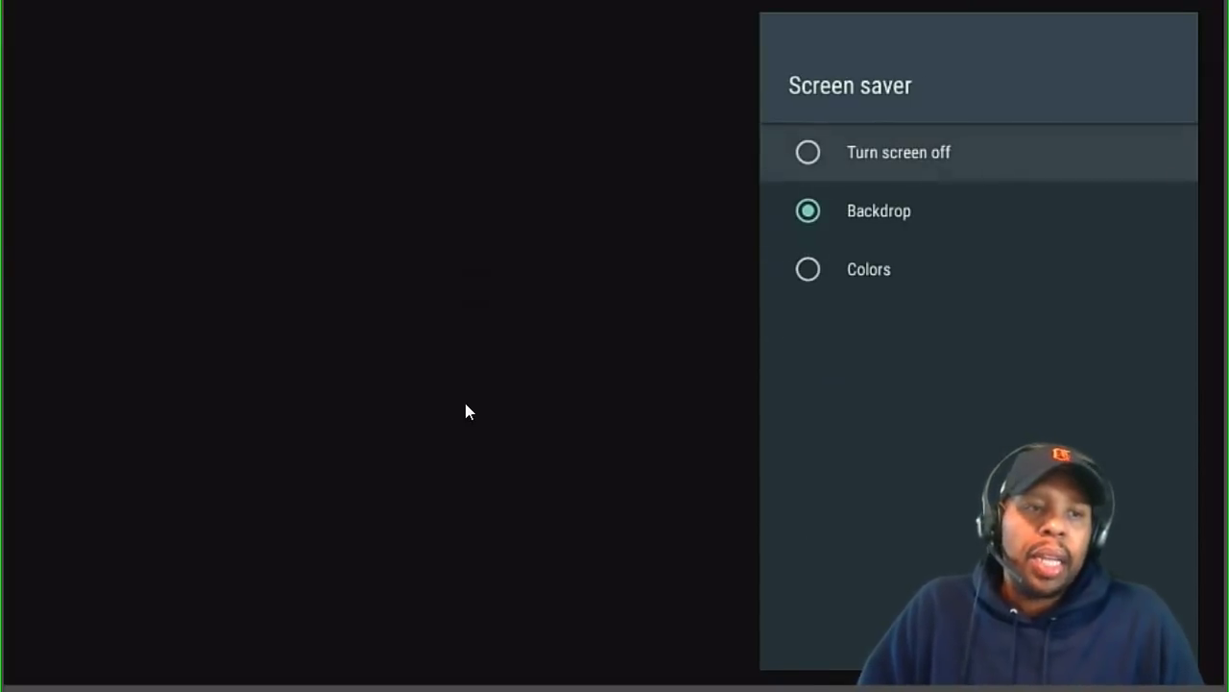
key(Down)
key(Down)
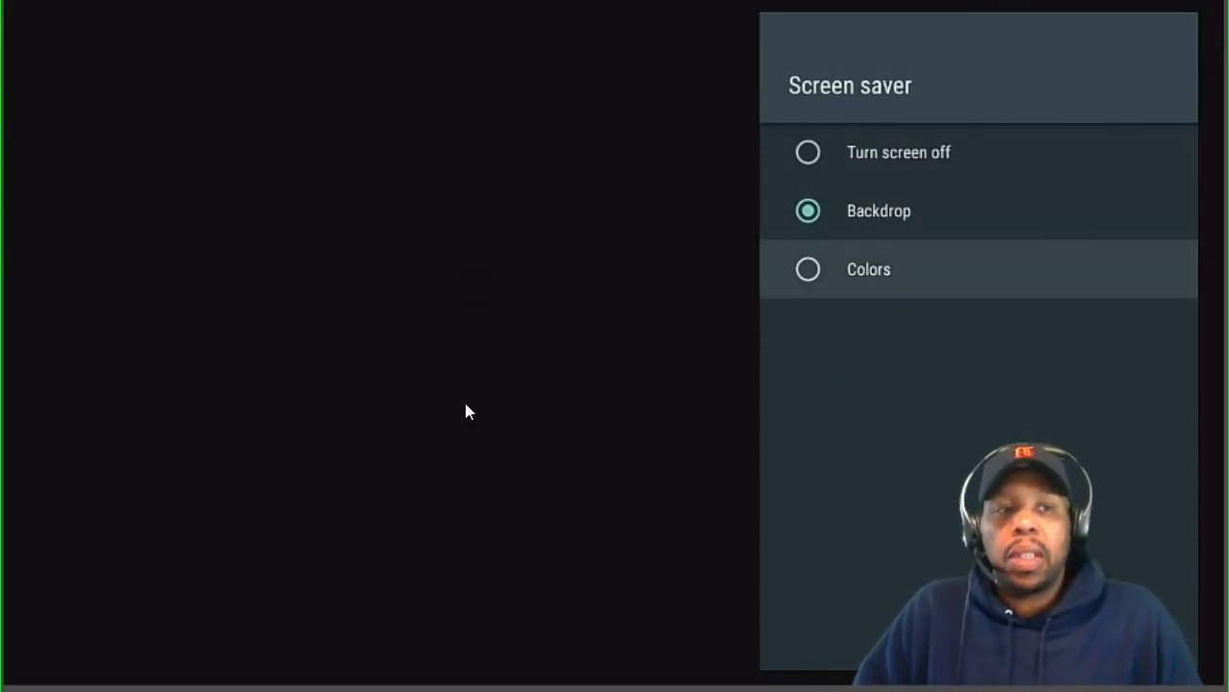
key(Up)
key(Up)
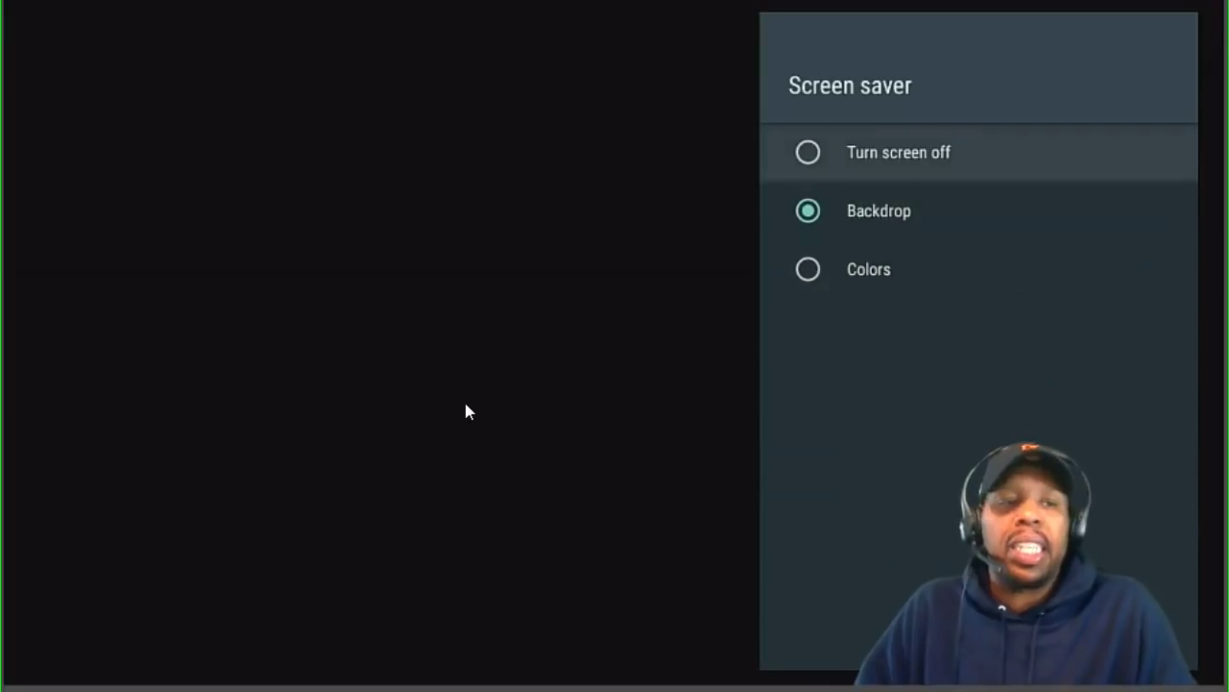
key(Down)
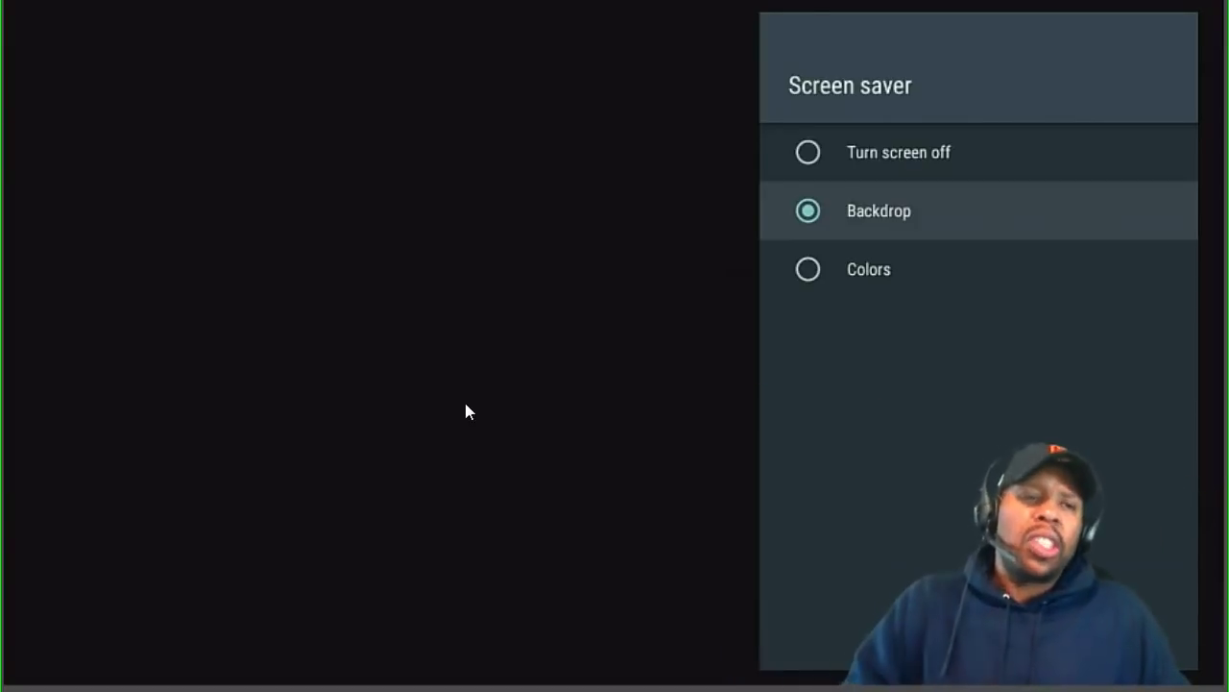
key(Down)
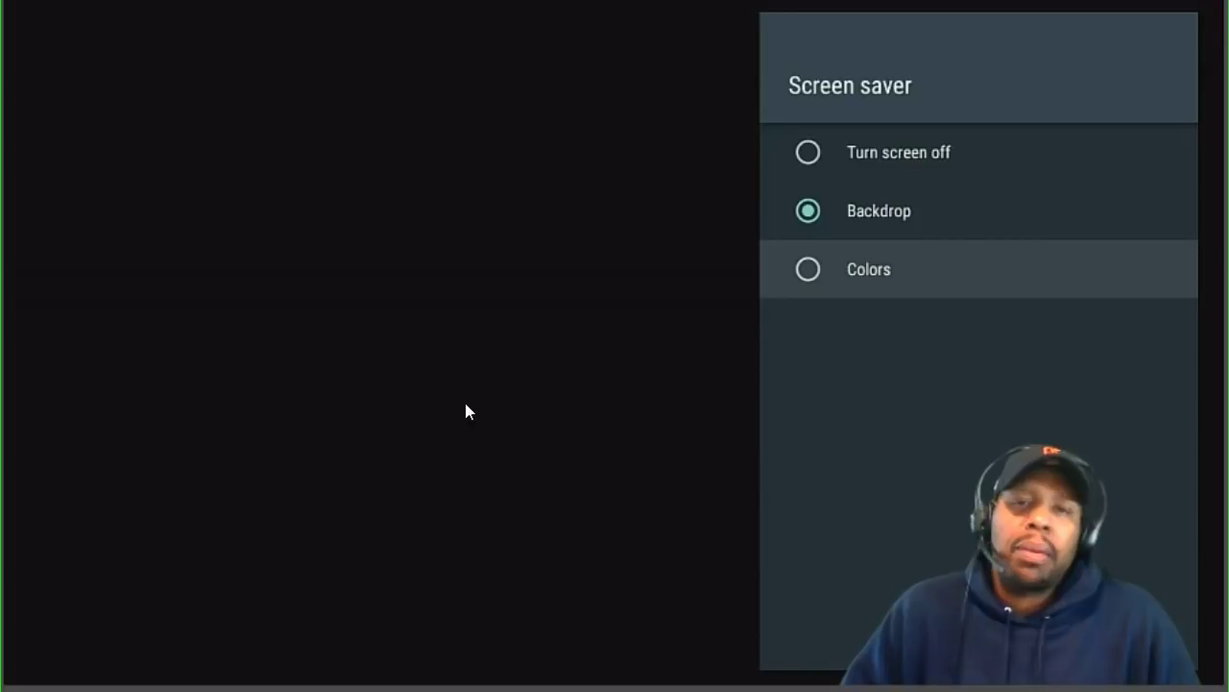
key(Up)
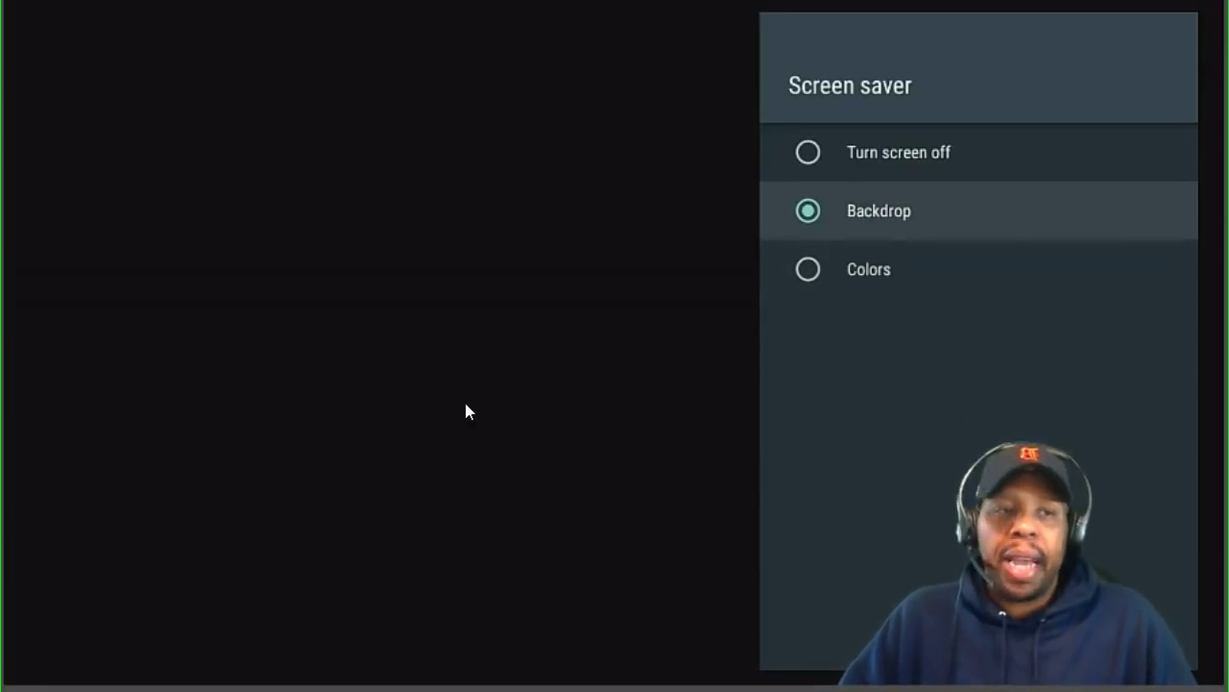
key(Return)
key(Down)
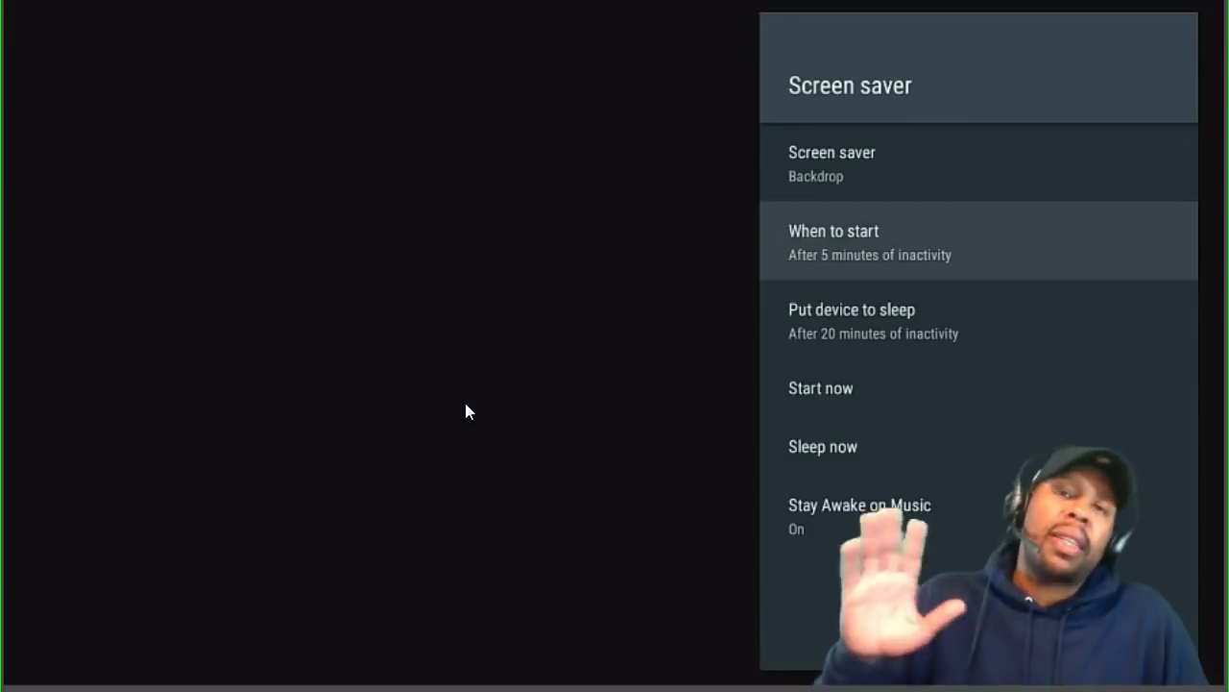
key(Return)
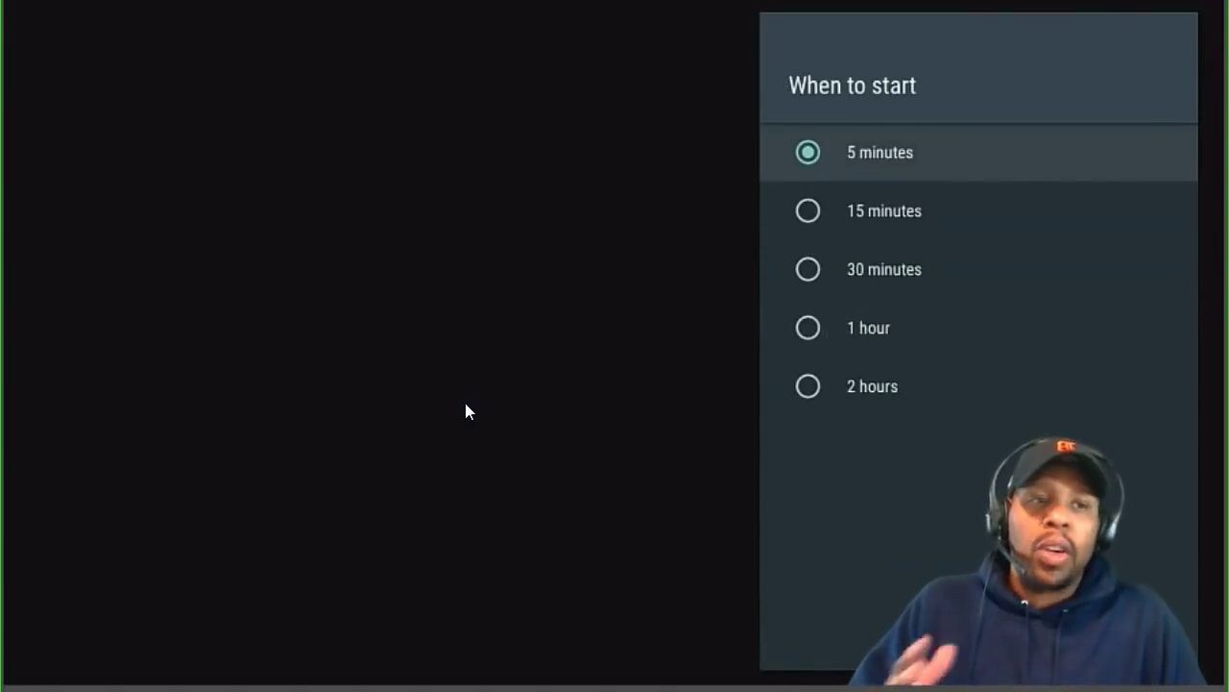
key(Down)
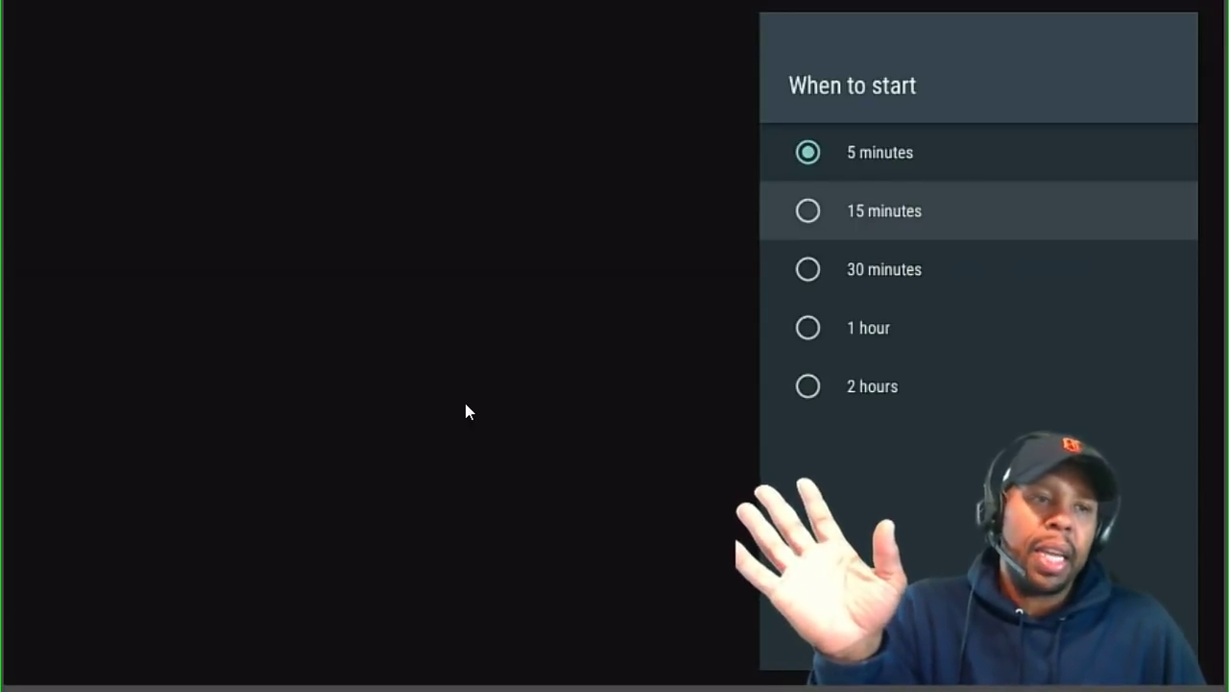
key(Return)
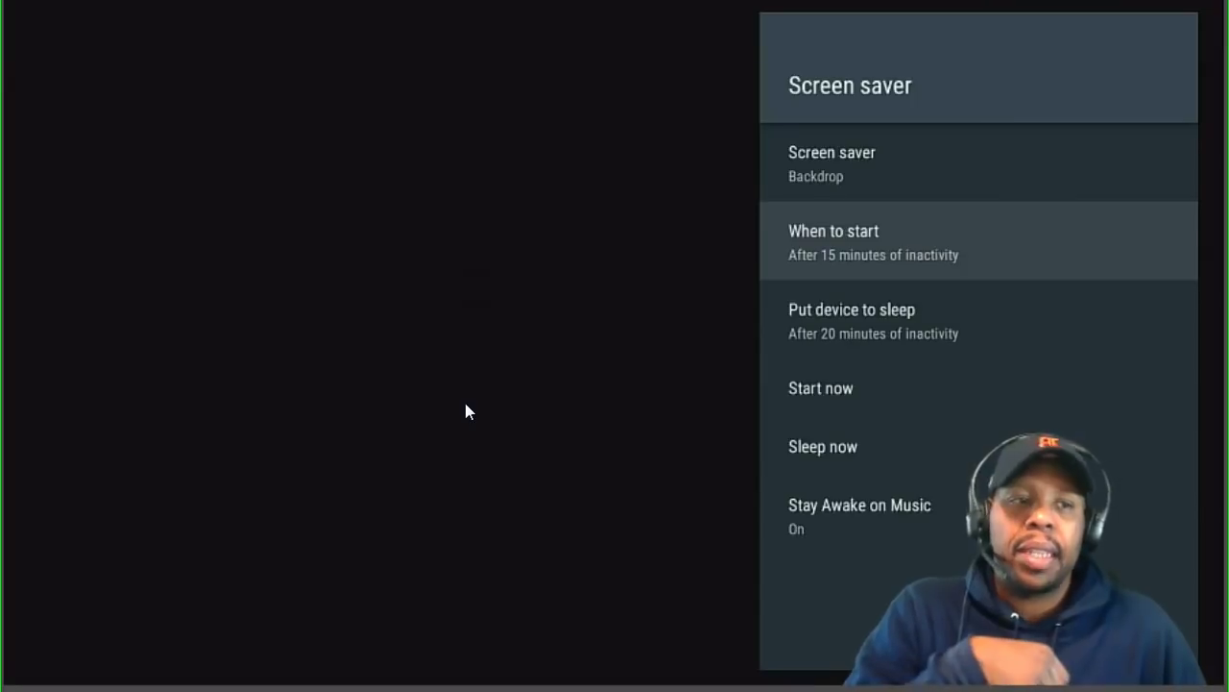
key(Return)
key(Down)
key(Down)
key(Up)
key(Up)
key(Return)
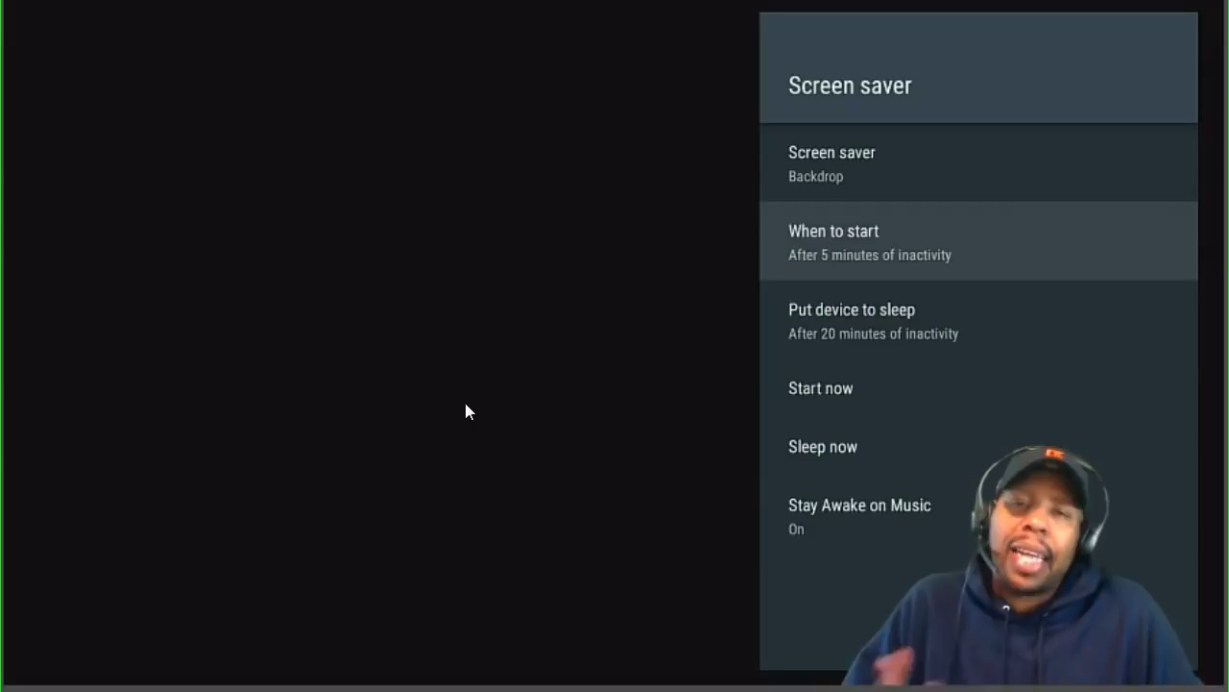
key(Down)
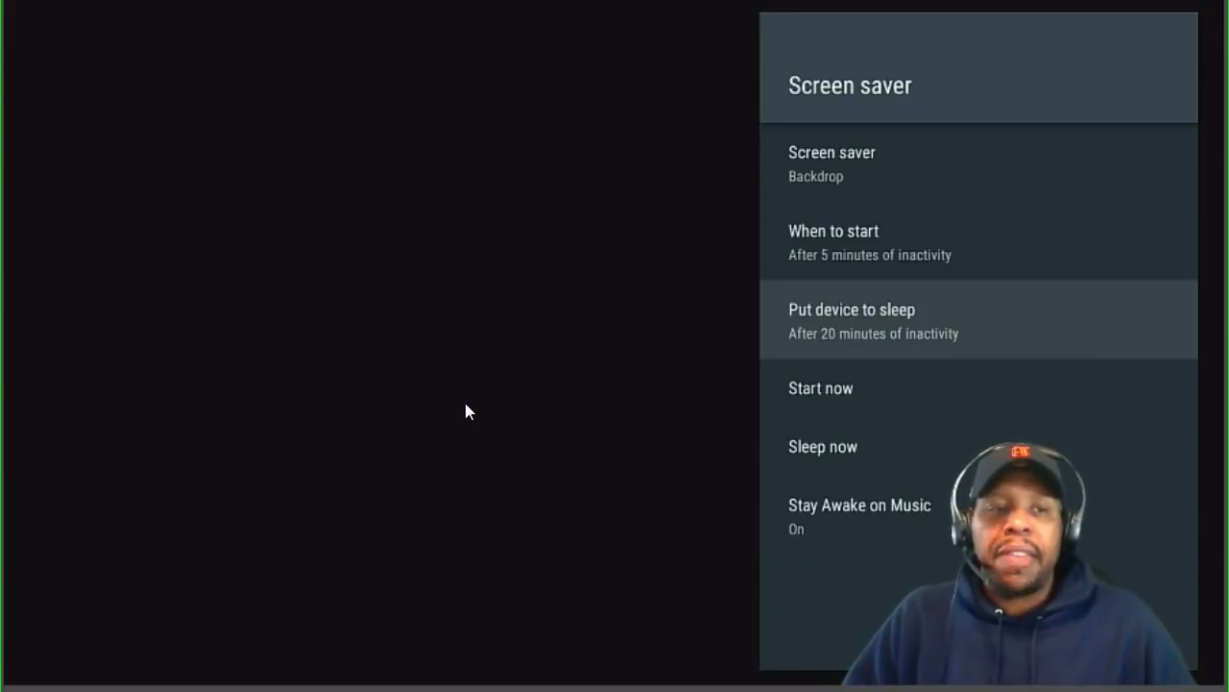
key(Return)
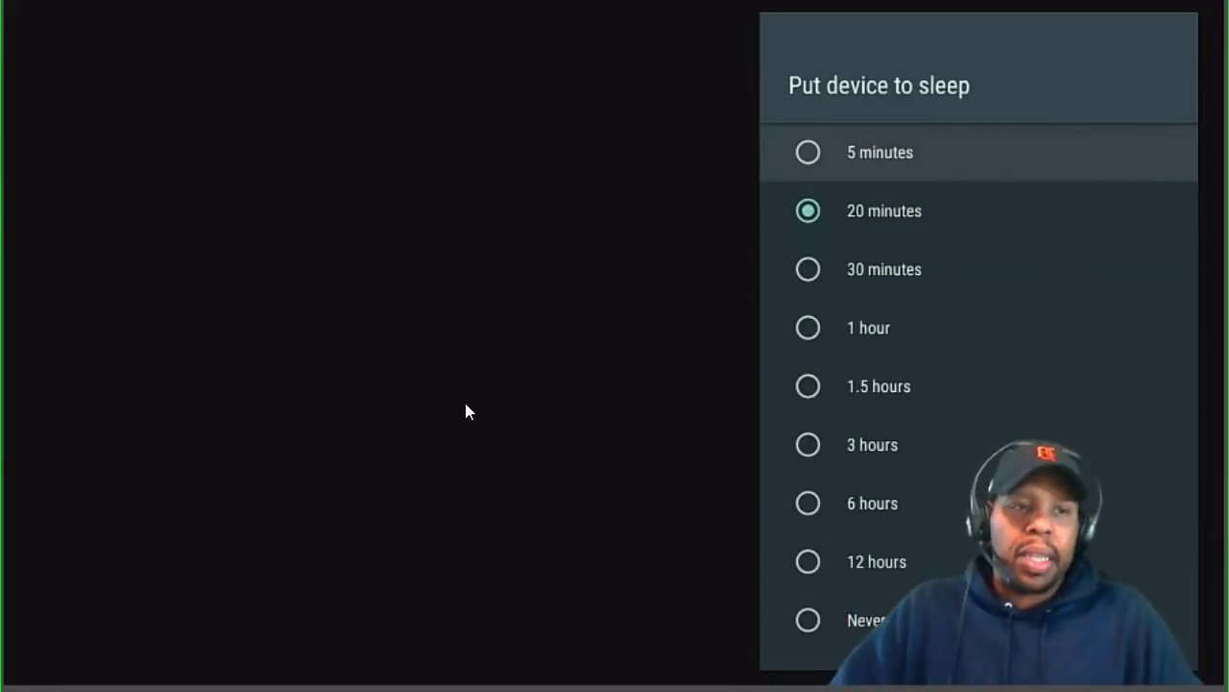
key(Down)
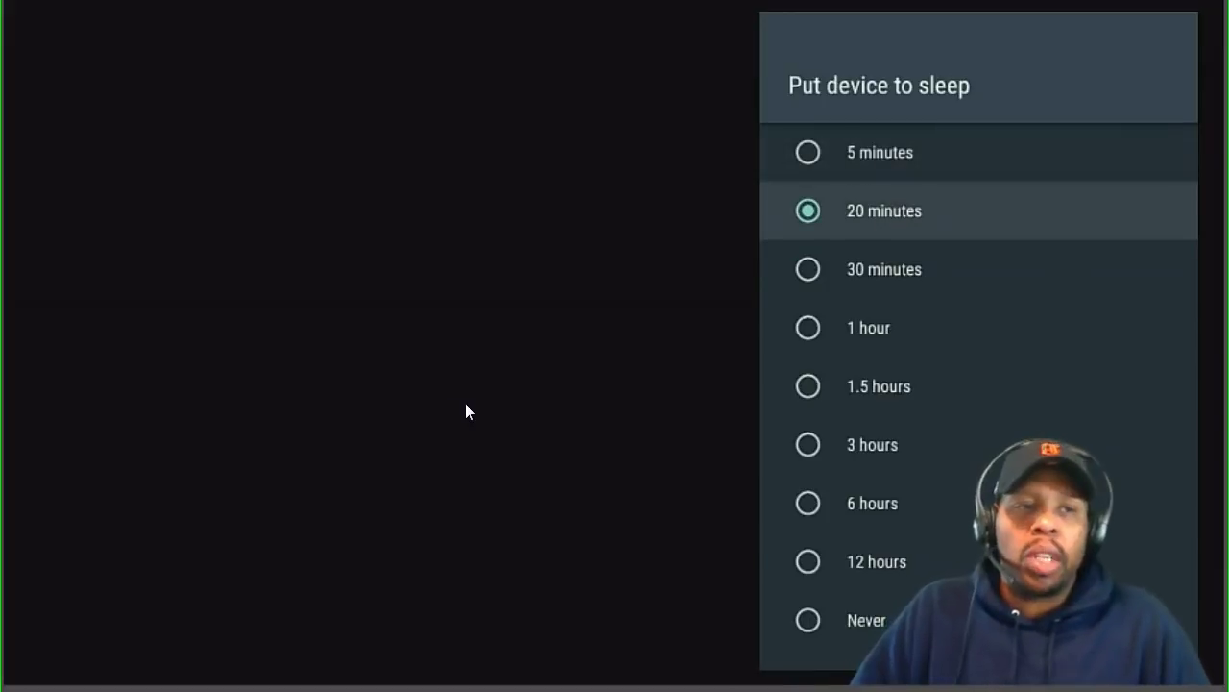
key(Down)
key(Up)
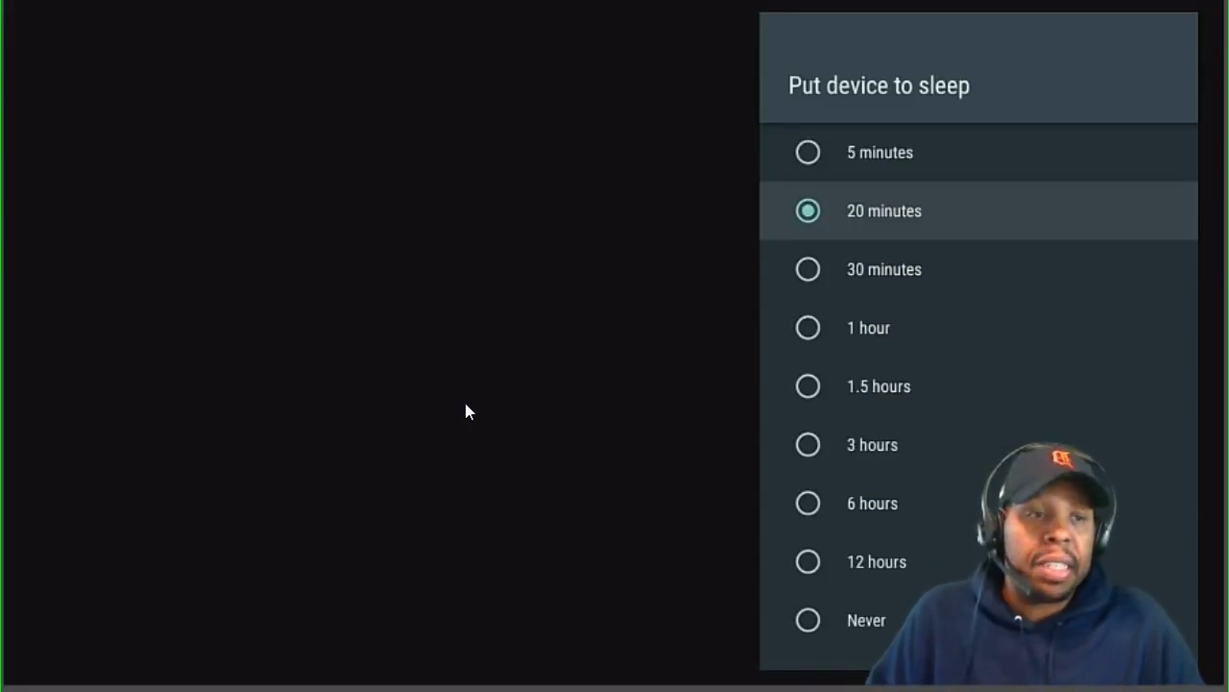
key(Down)
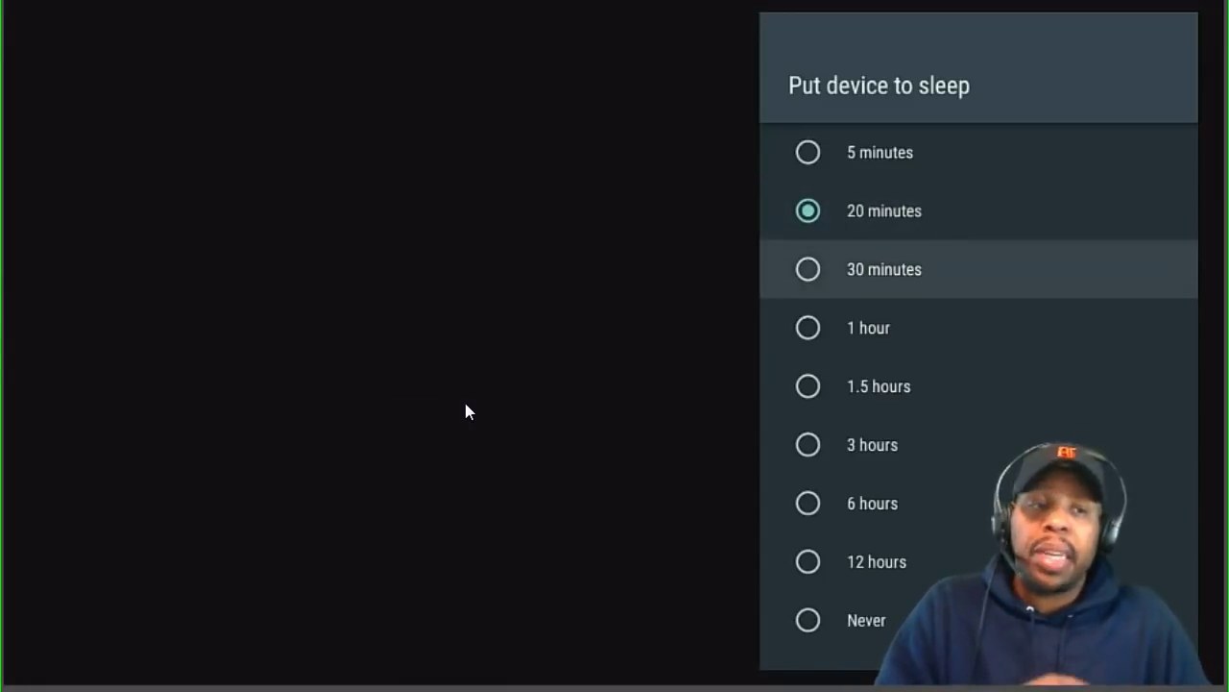
key(Down)
key(Up)
key(Up)
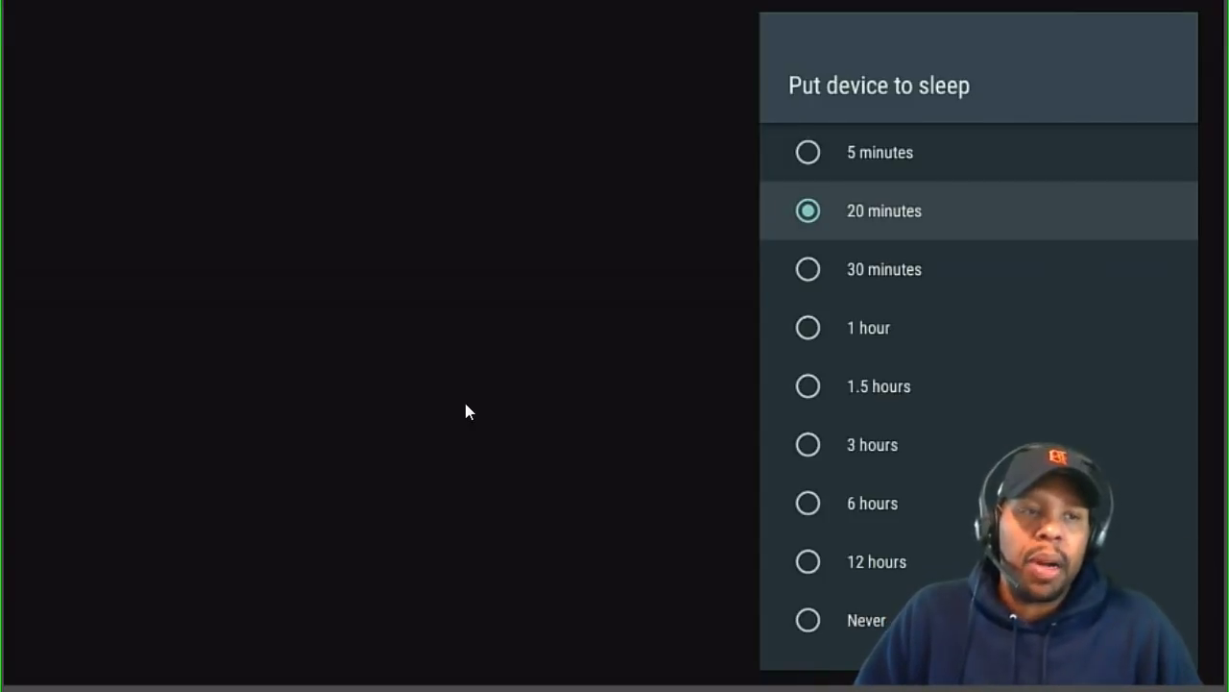
key(Up)
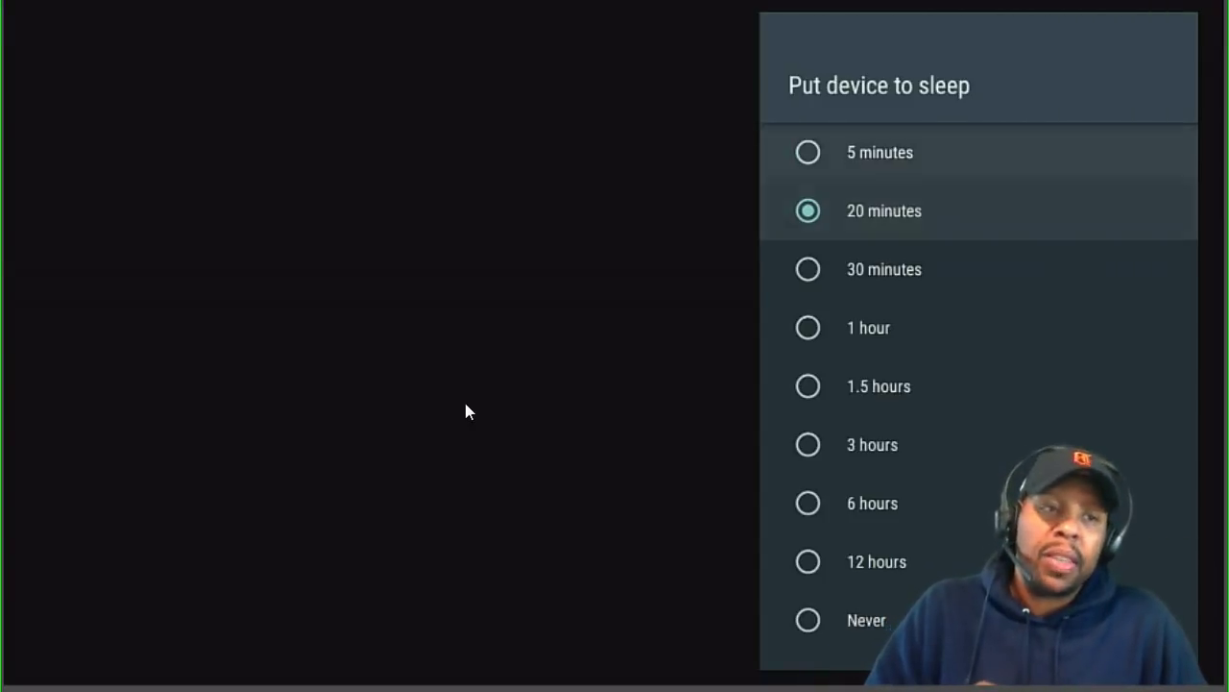
key(Down)
key(Down)
key(Down)
key(Down)
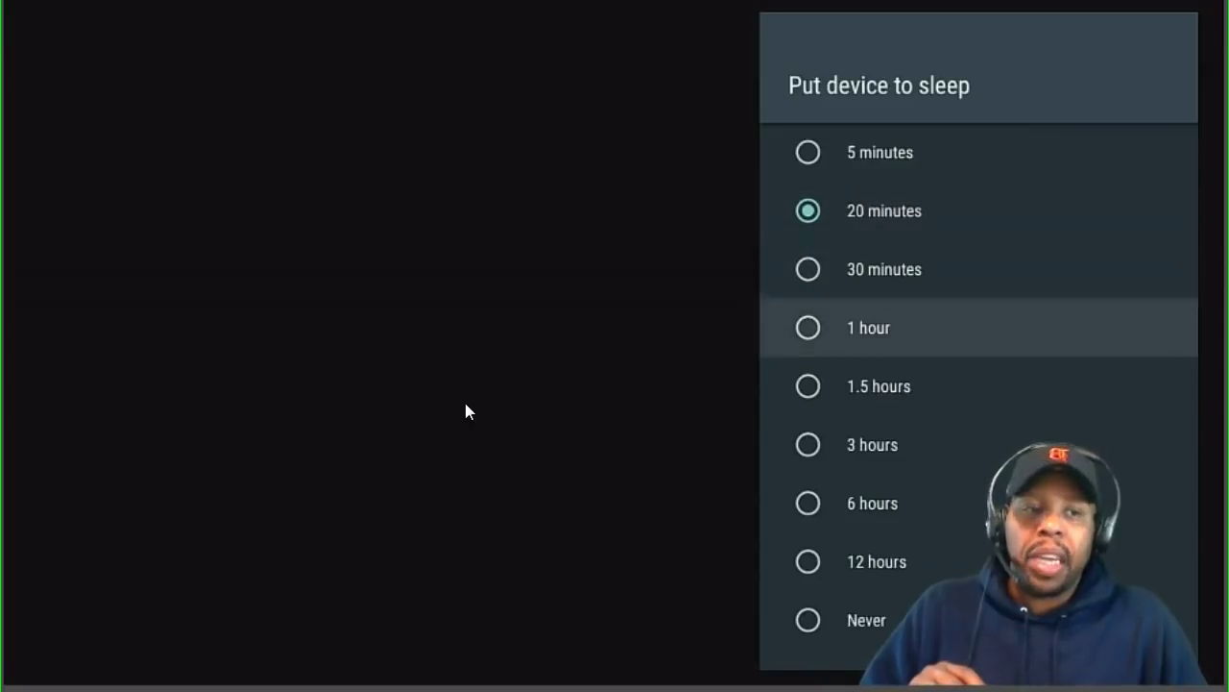
key(Up)
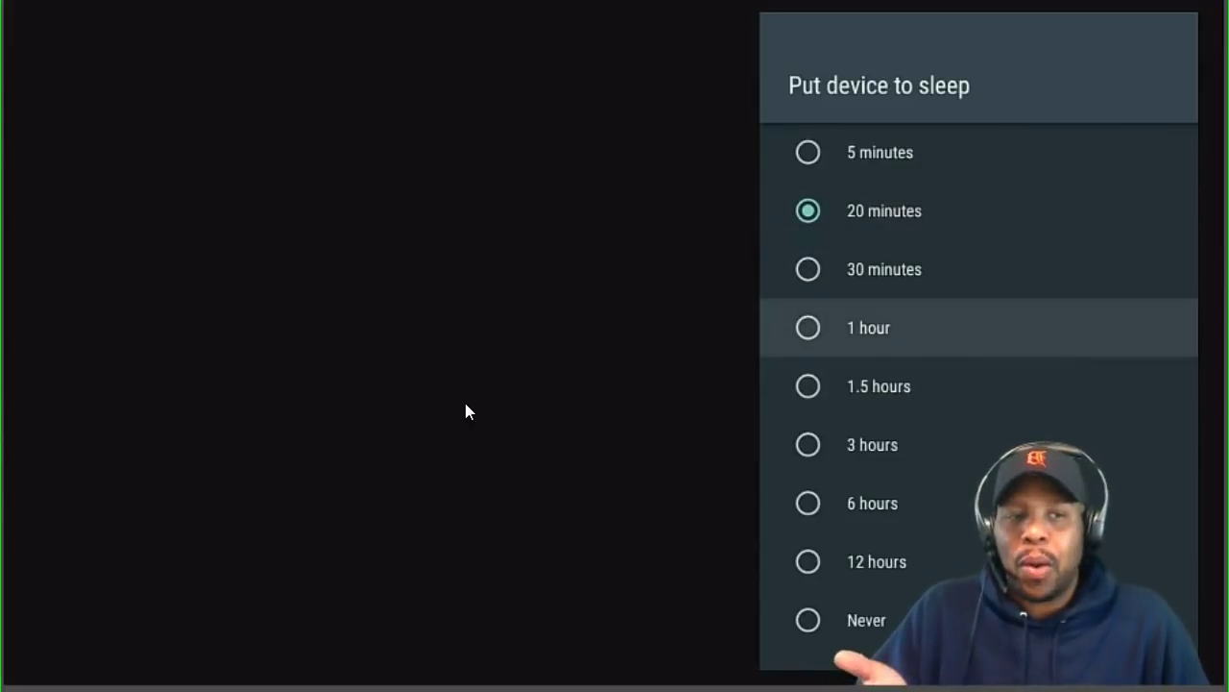
key(Up)
key(Up)
key(Up)
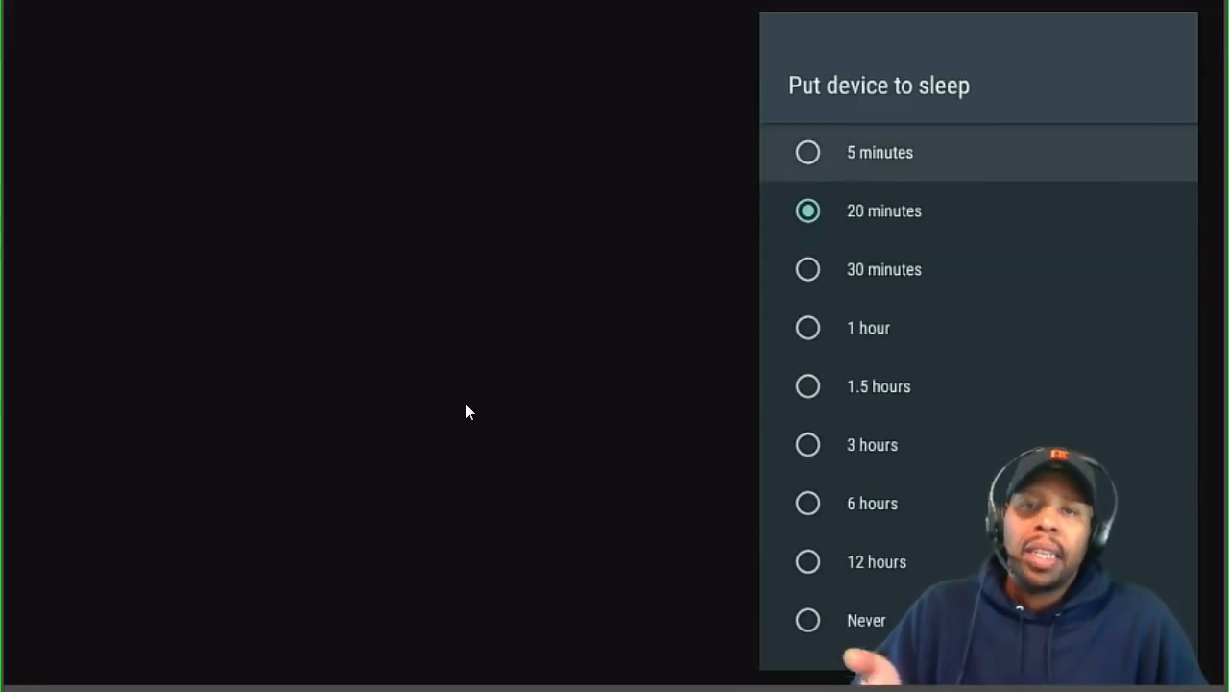
key(Down)
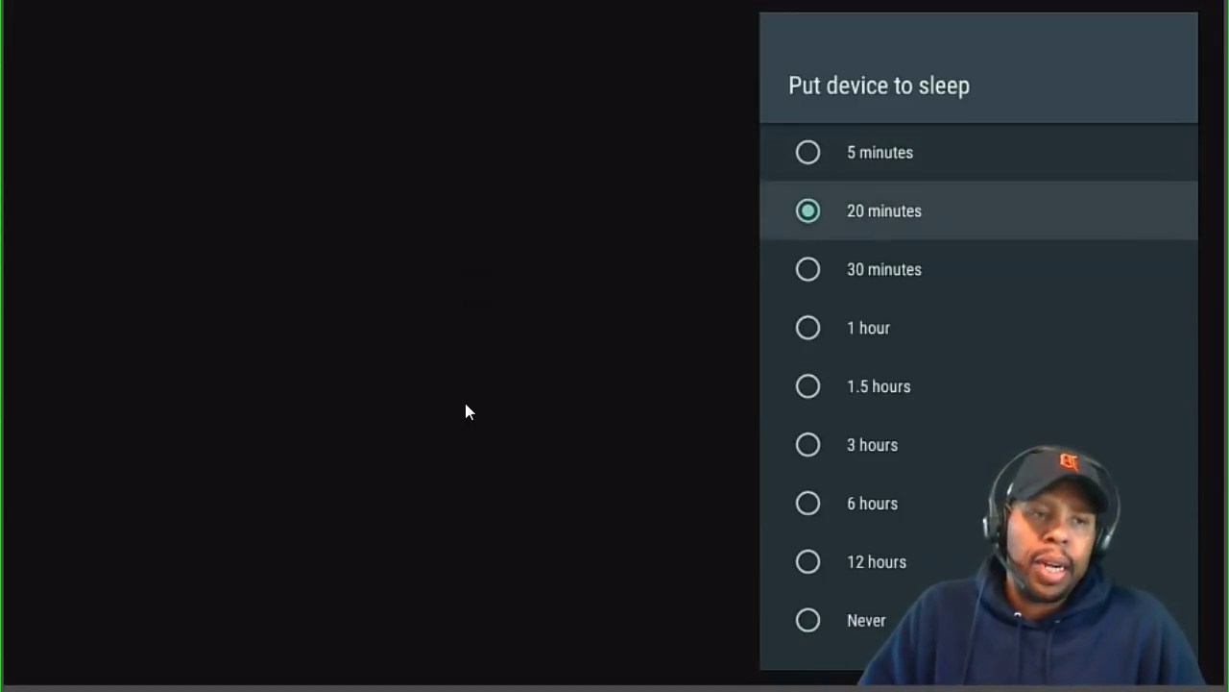
key(Return)
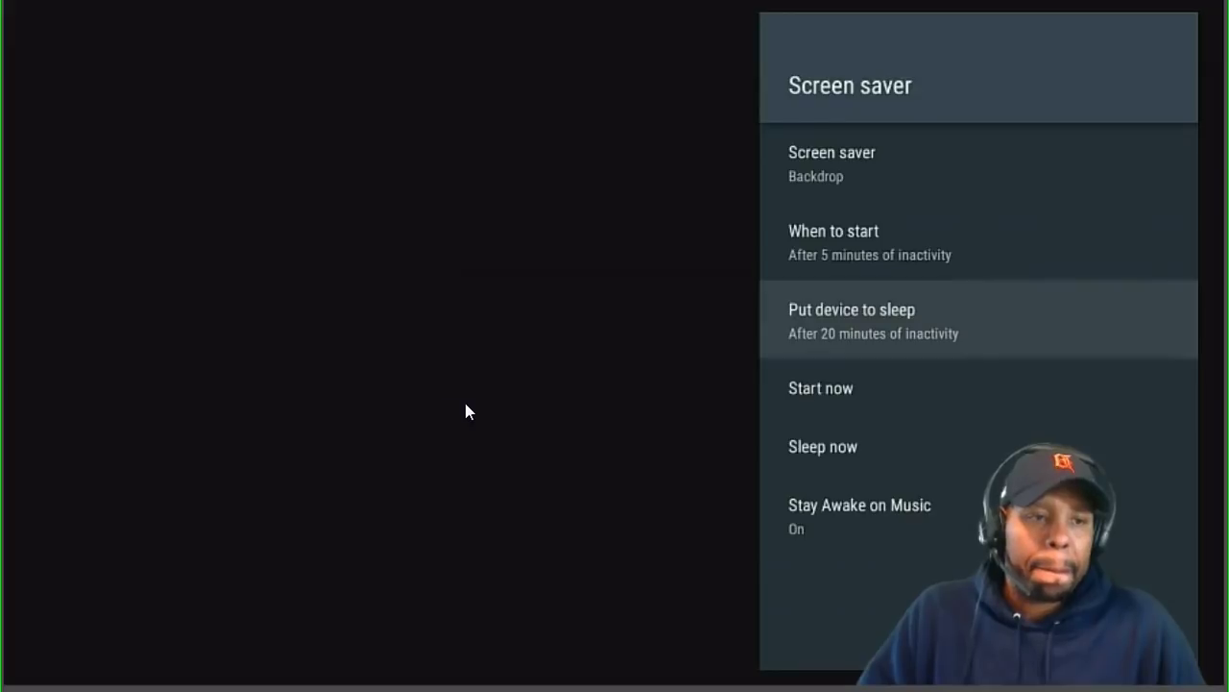
key(Down)
key(Down)
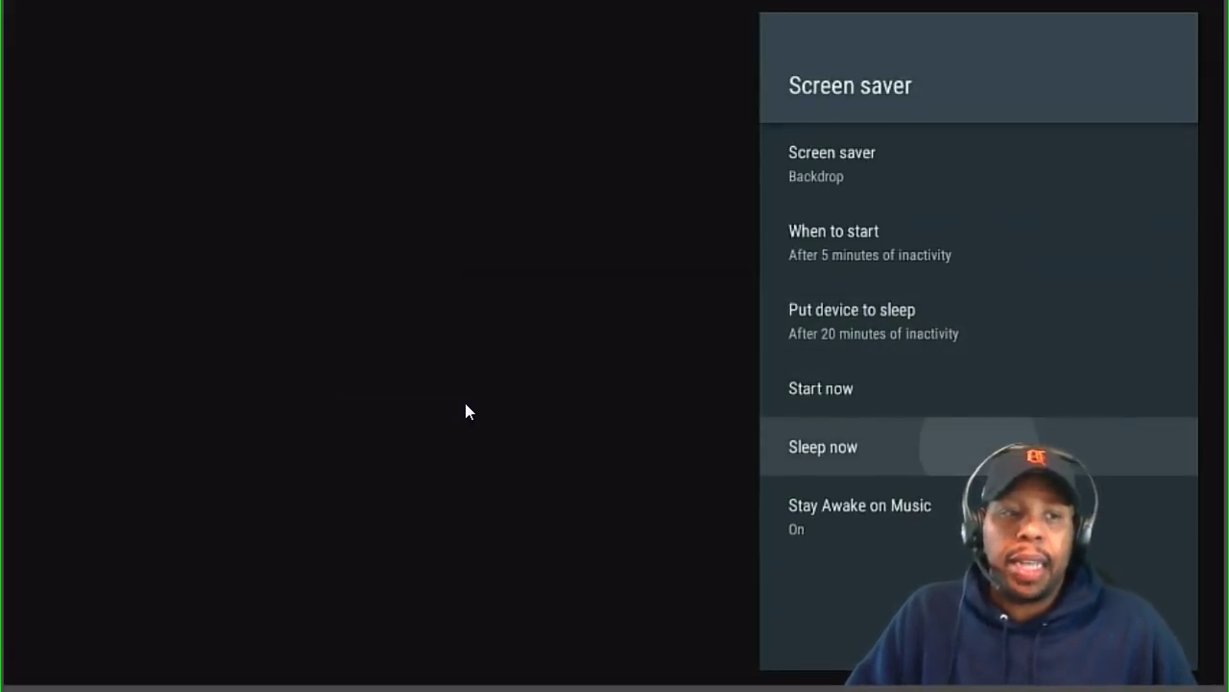
Step: Sleep the Shield with Sleep now, wake it with the remote, and return to main Settings
key(Return)
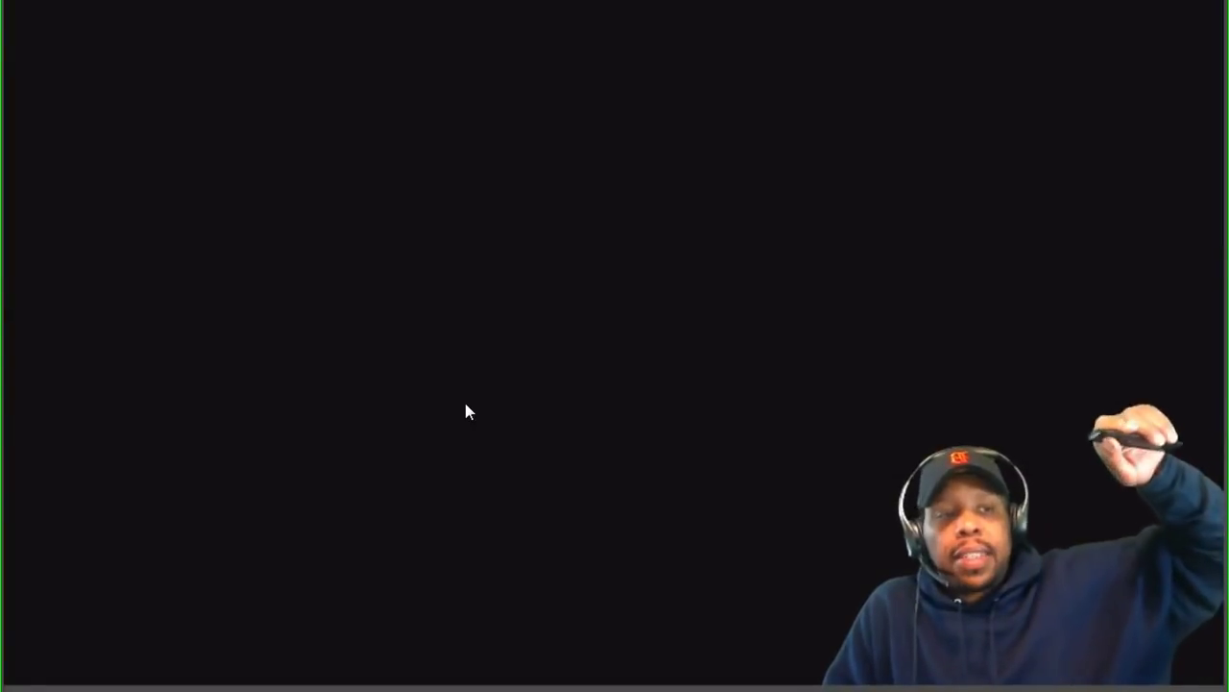
key(Return)
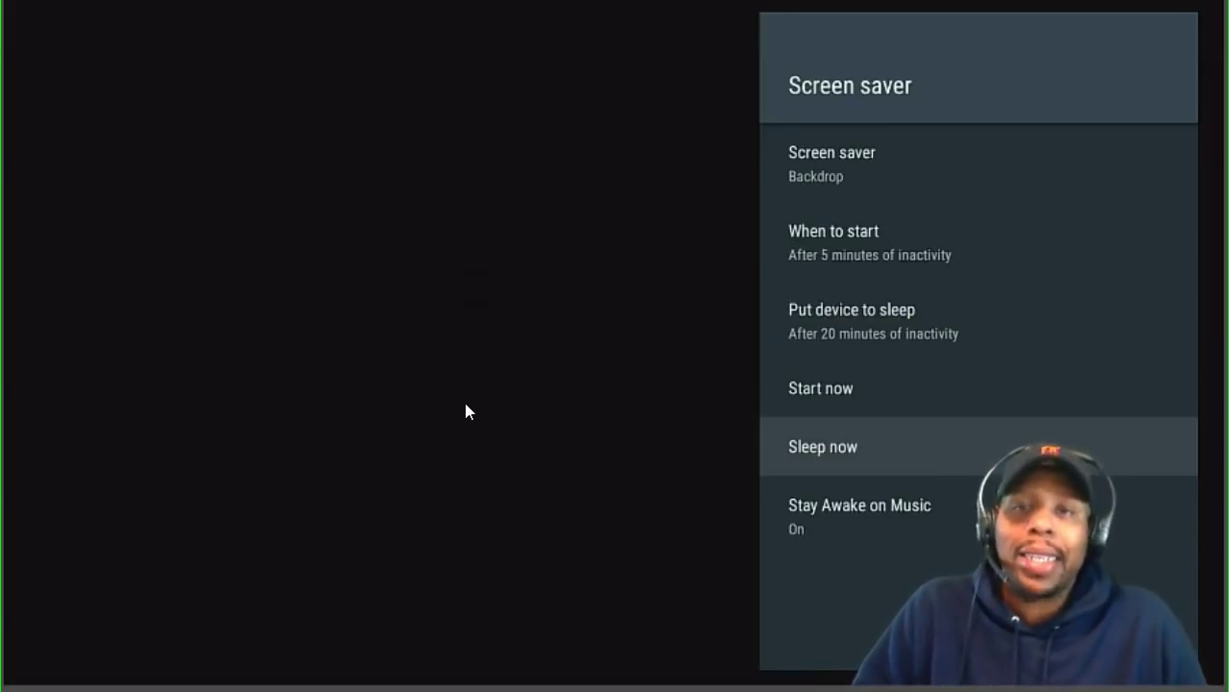
key(Escape)
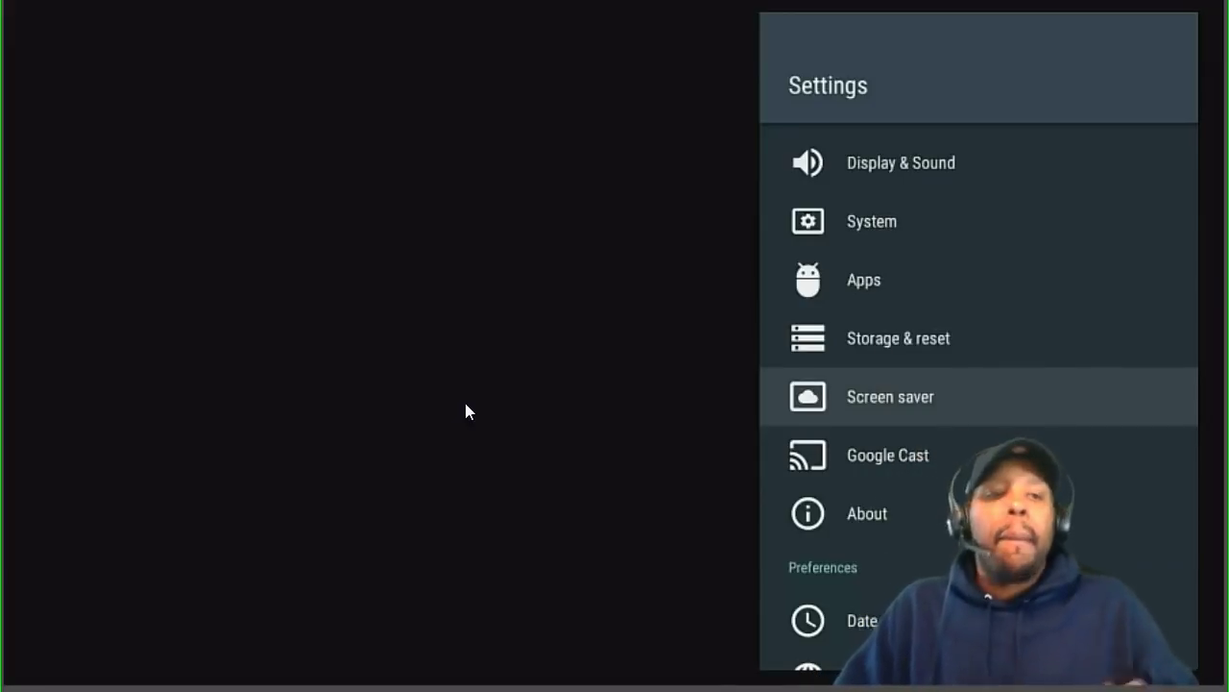
Step: Scroll to Remote & accessories and choose Add accessory to search for Bluetooth devices
key(Down)
key(Down)
key(Down)
key(Down)
key(Down)
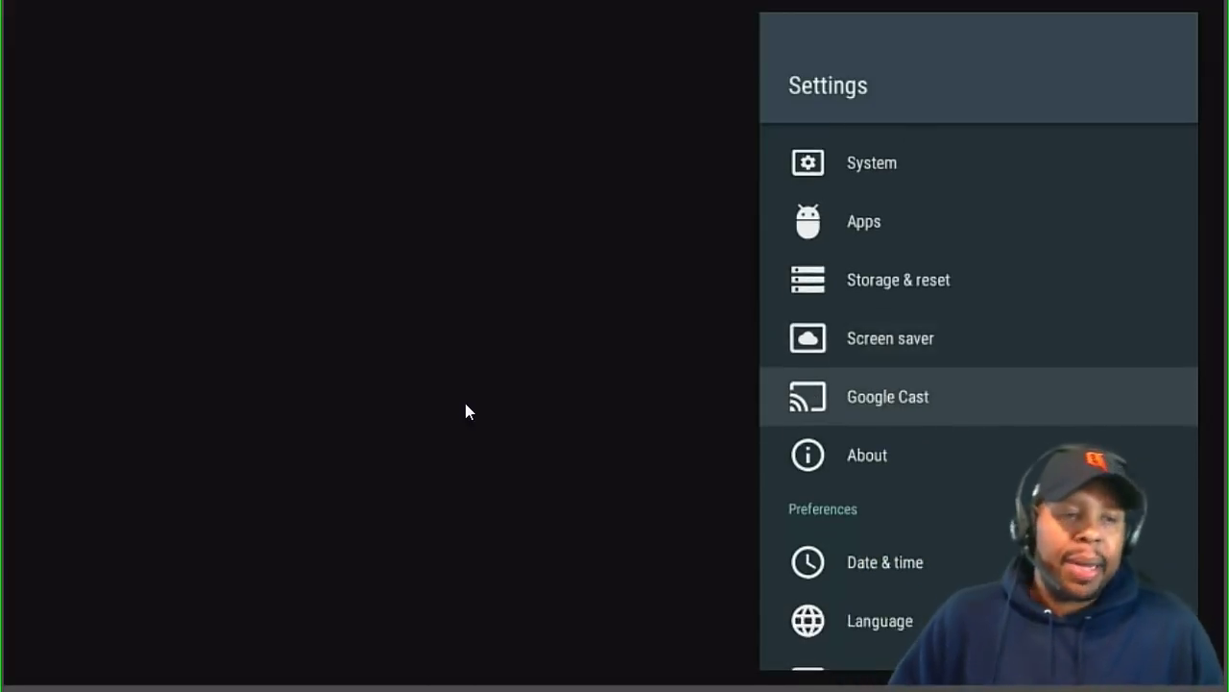
key(Down)
key(Down)
key(Down)
key(Down)
key(Down)
key(Down)
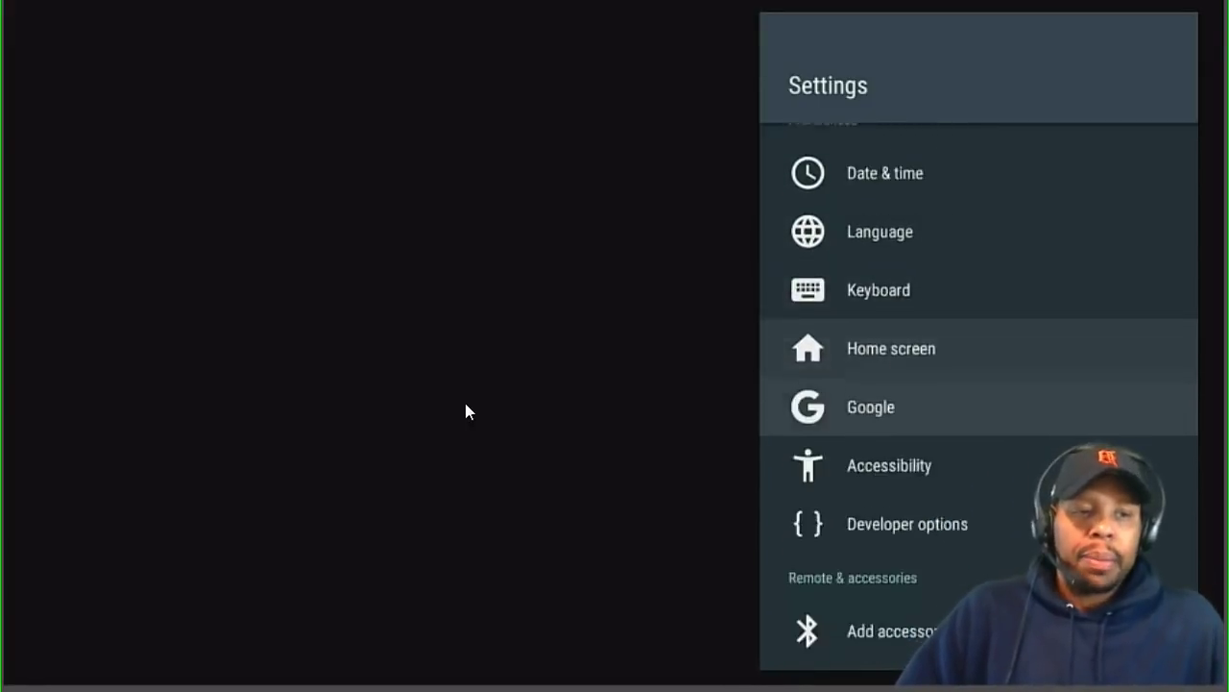
key(Up)
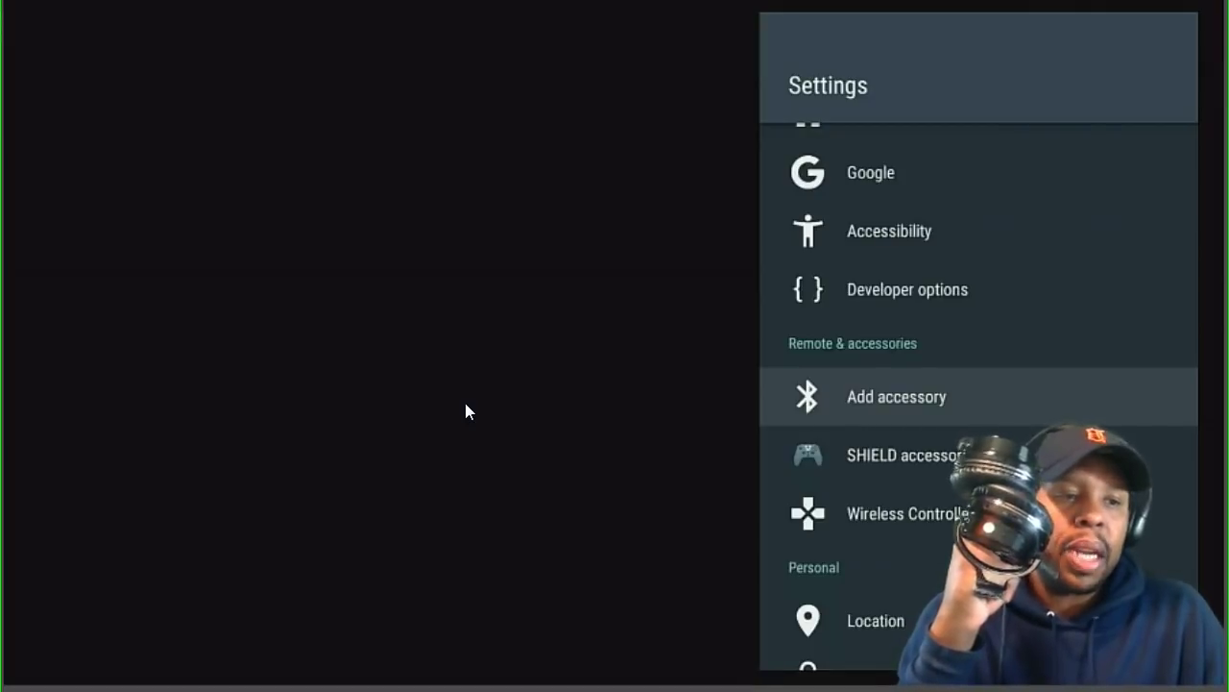
key(Return)
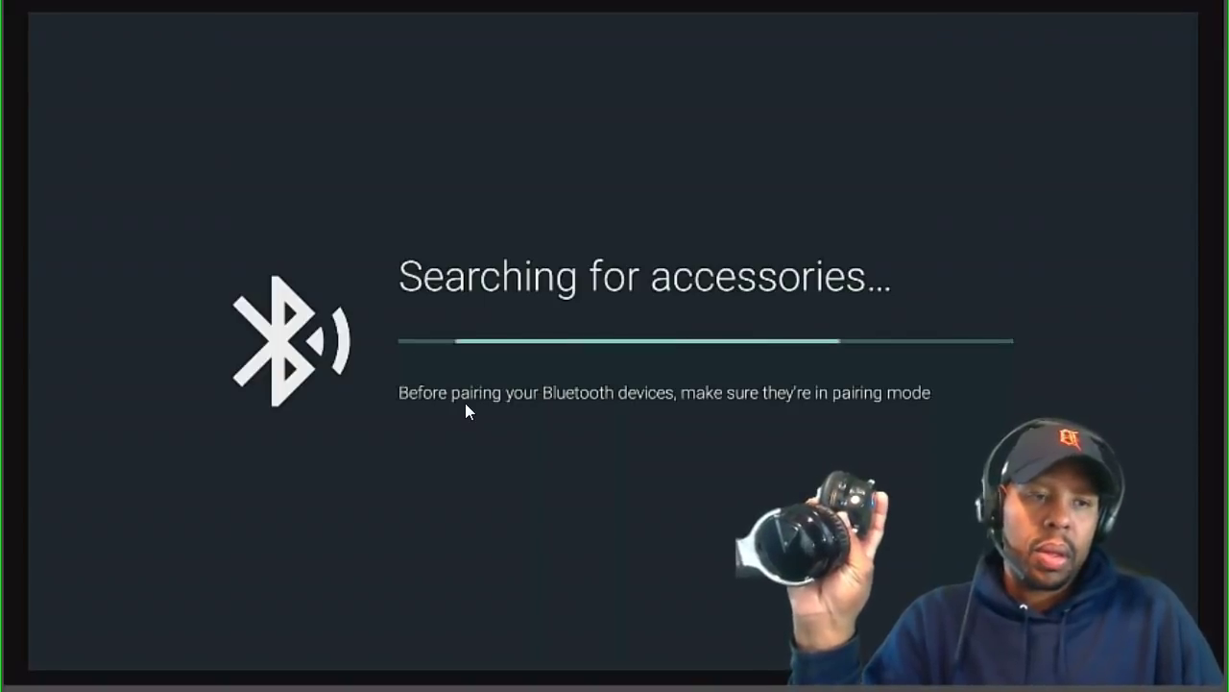
Step: Rerun the Bluetooth accessory search, pair the P7 headphones, and move to their entry
key(Escape)
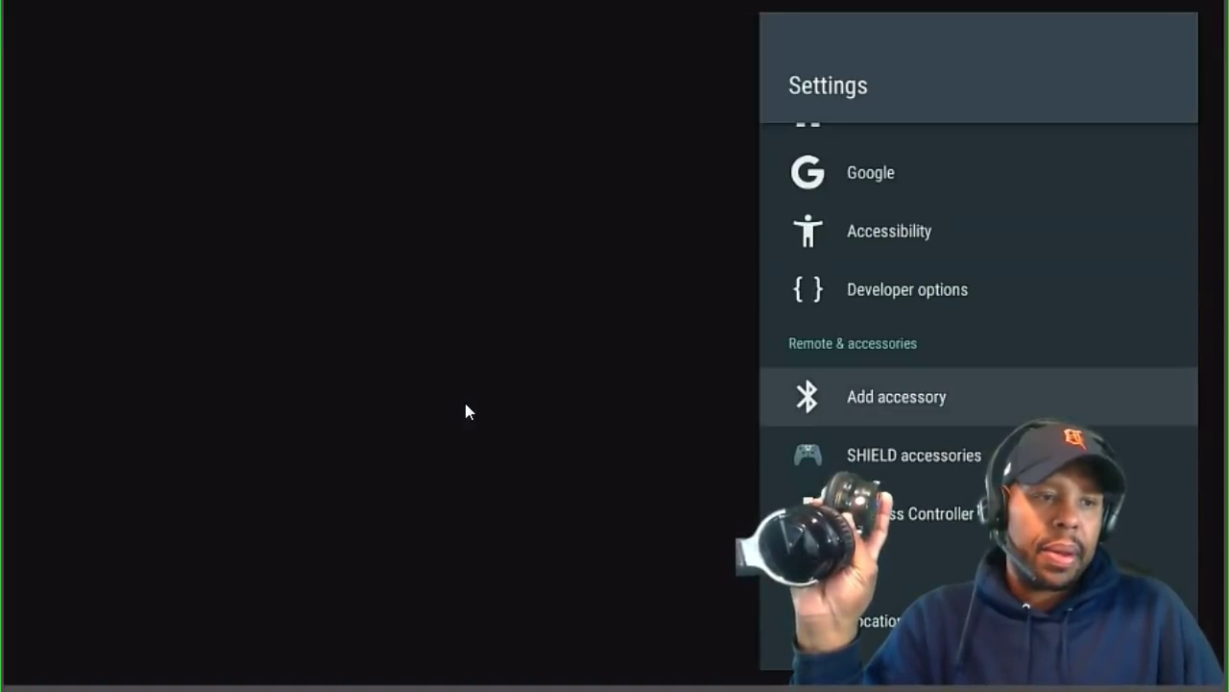
key(Return)
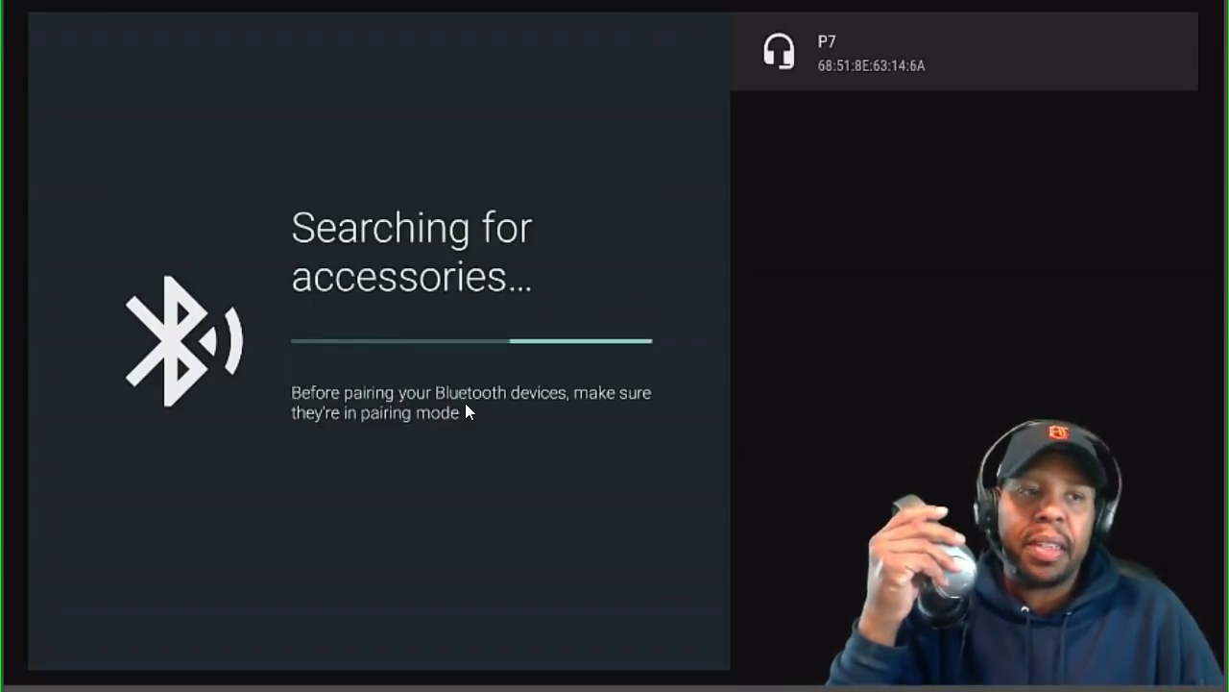
key(Return)
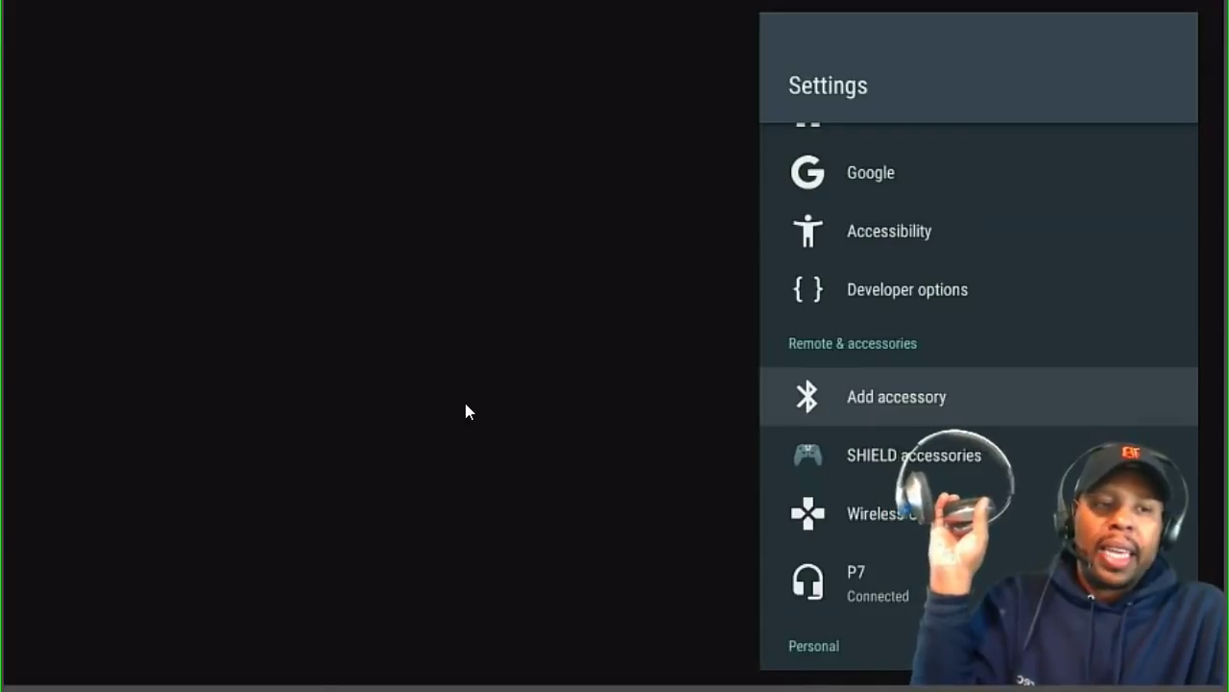
key(Return)
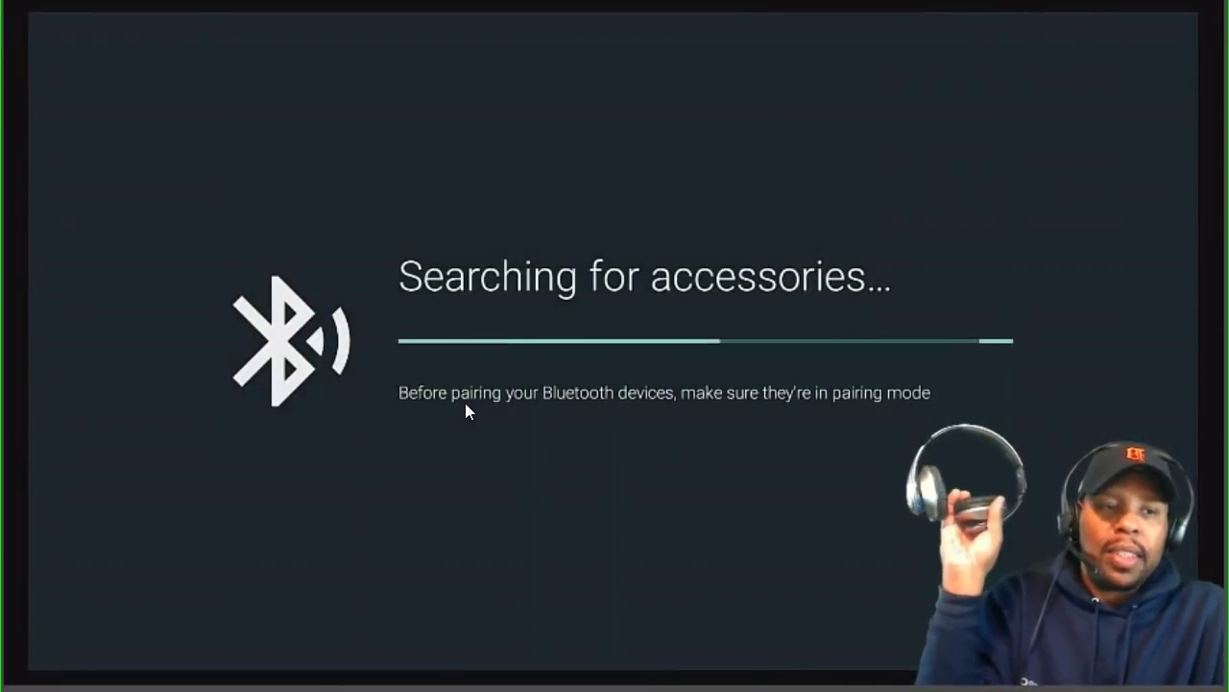
key(Escape)
key(Down)
key(Down)
key(Down)
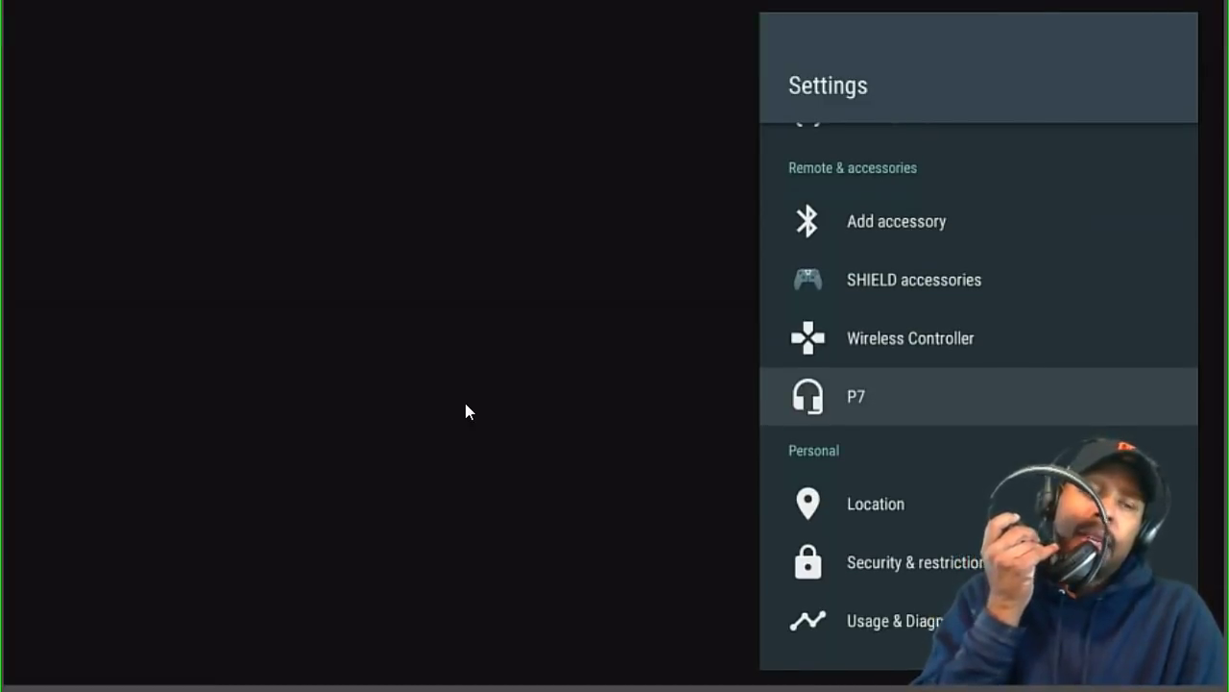
Step: Unpair the P7 headphones from their options and confirm with OK
key(Return)
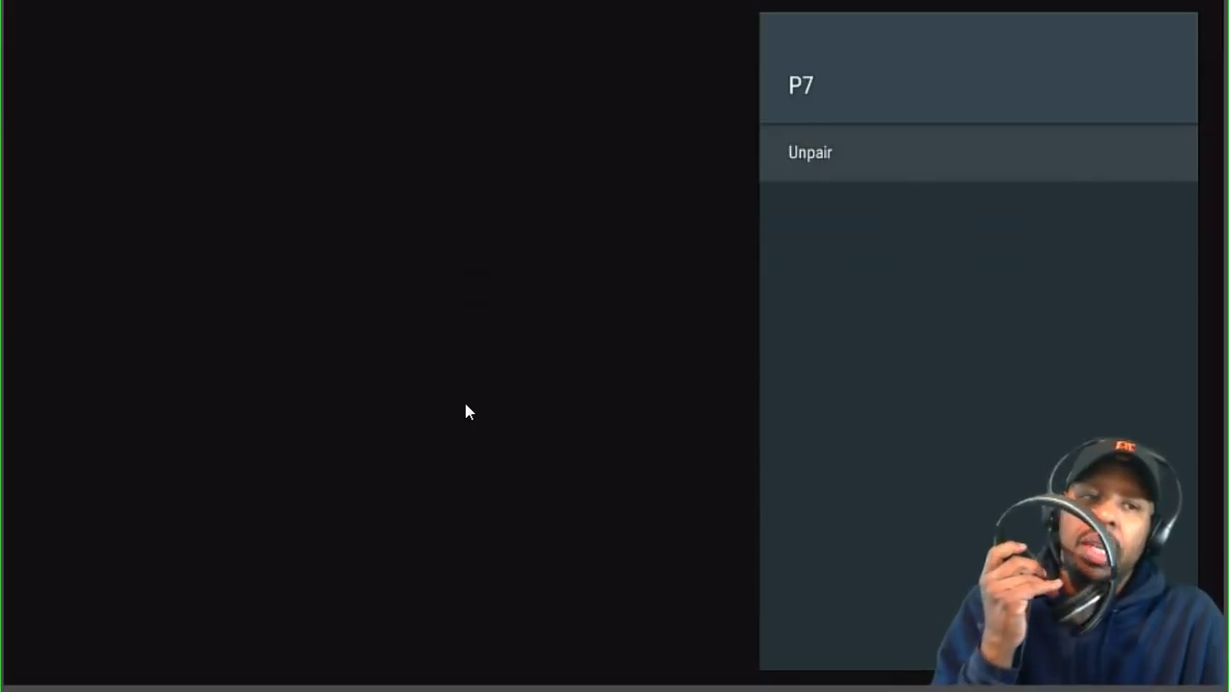
key(Return)
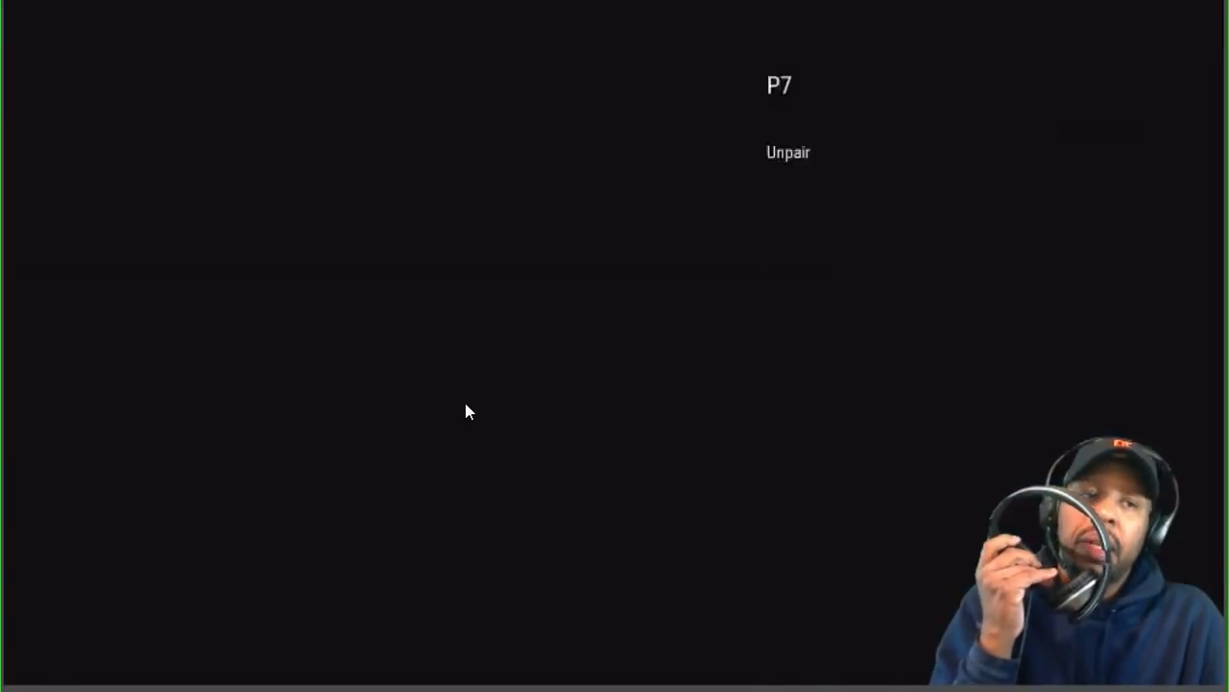
key(Return)
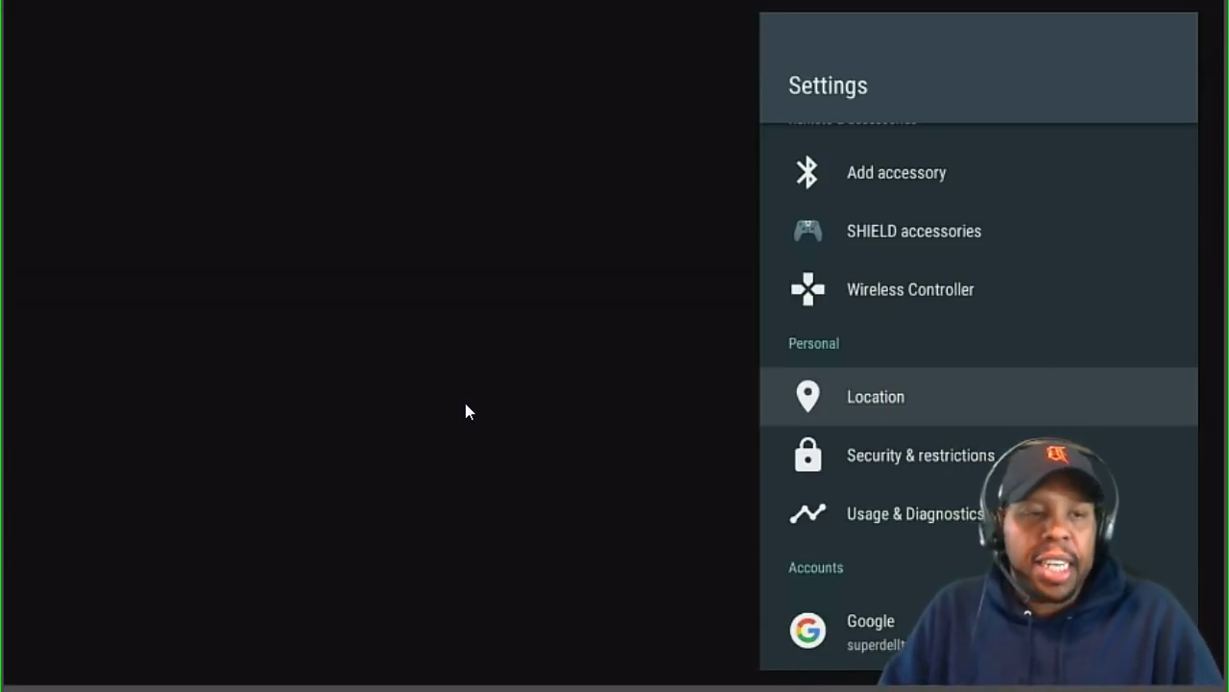
Step: Return to the home screen, bring up the Power menu, then dismiss it
key(Escape)
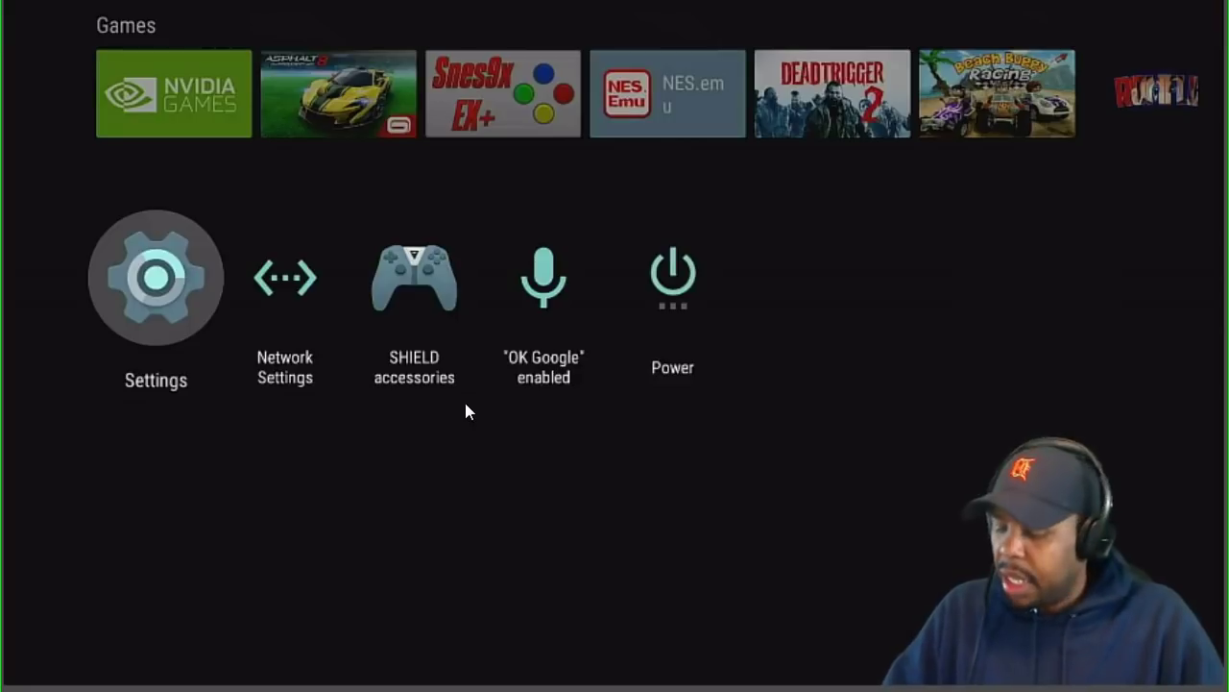
key(Up)
key(Up)
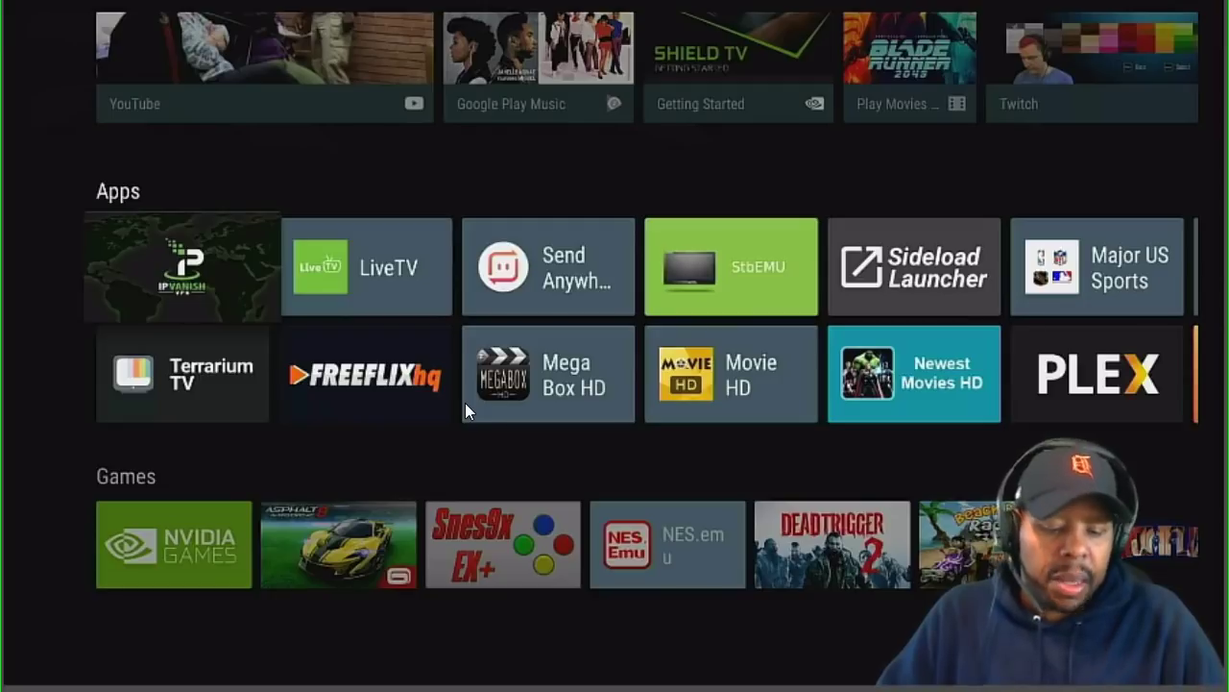
key(XF86PowerOff)
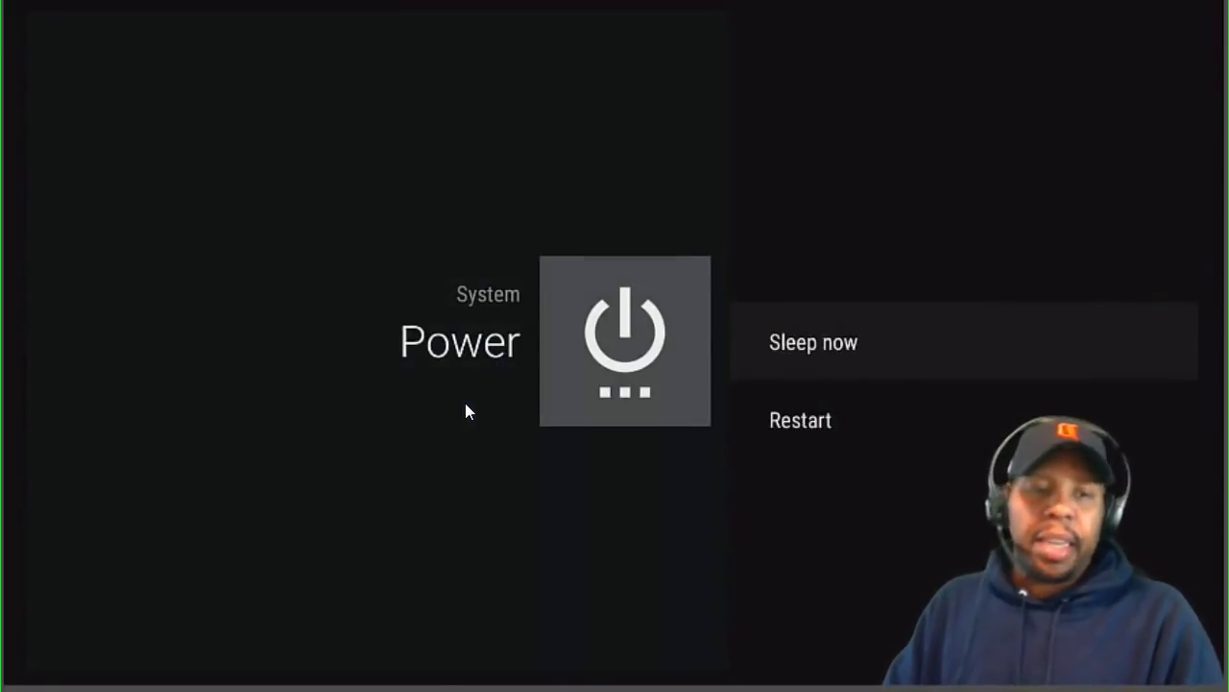
key(Escape)
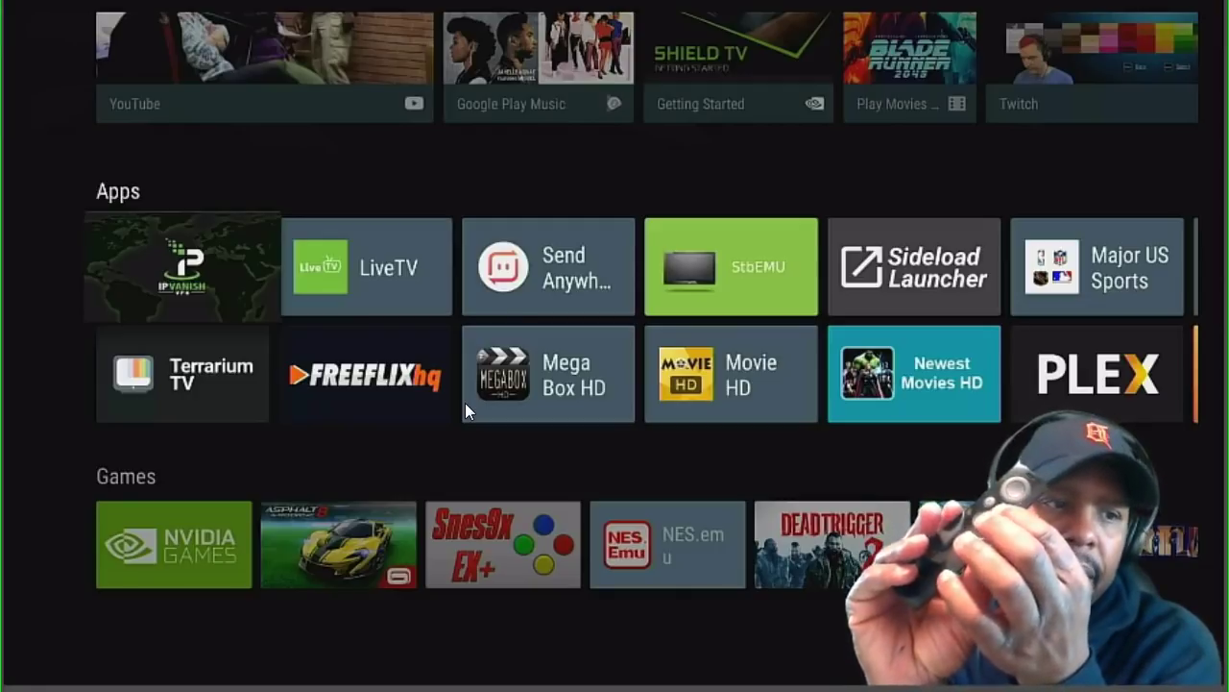
Step: Put the Shield to sleep via Sleep now, wake it, and move to the settings row
key(XF86PowerOff)
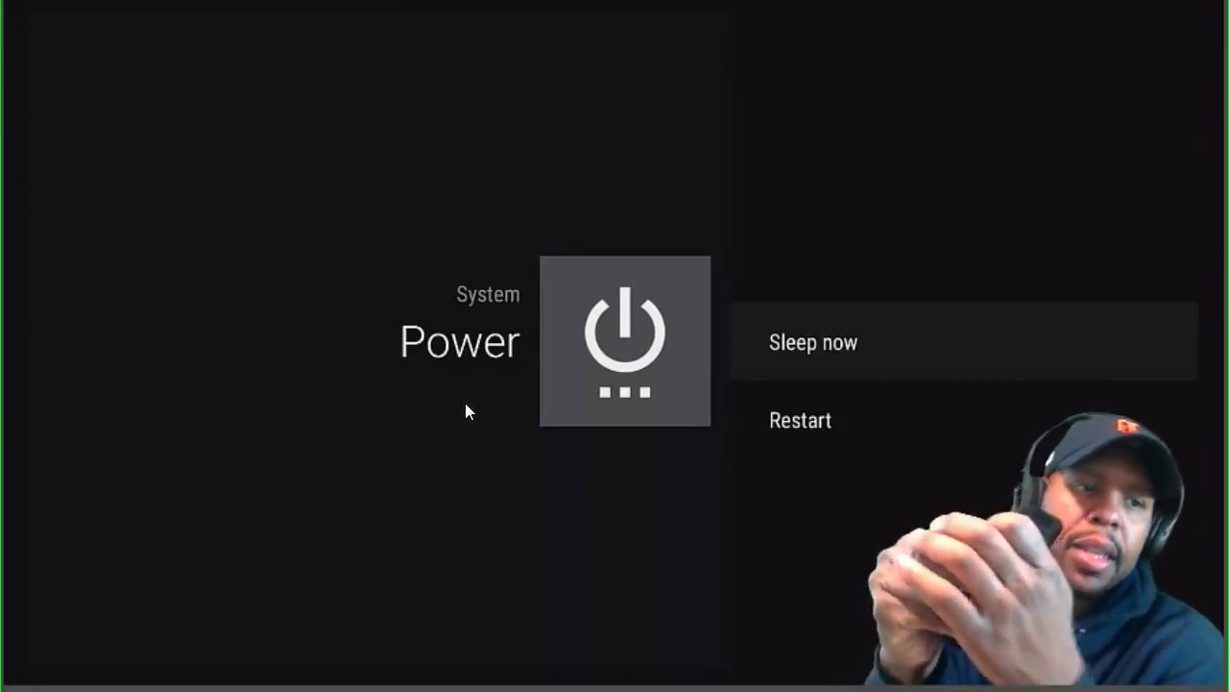
key(Return)
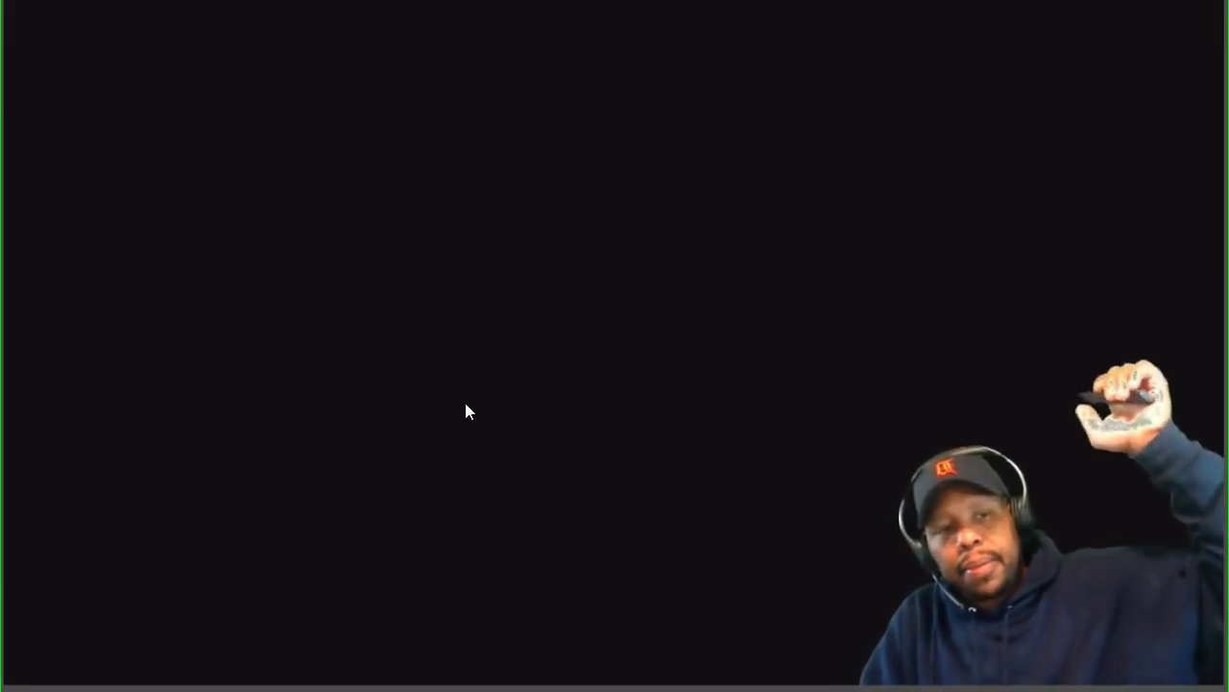
key(Return)
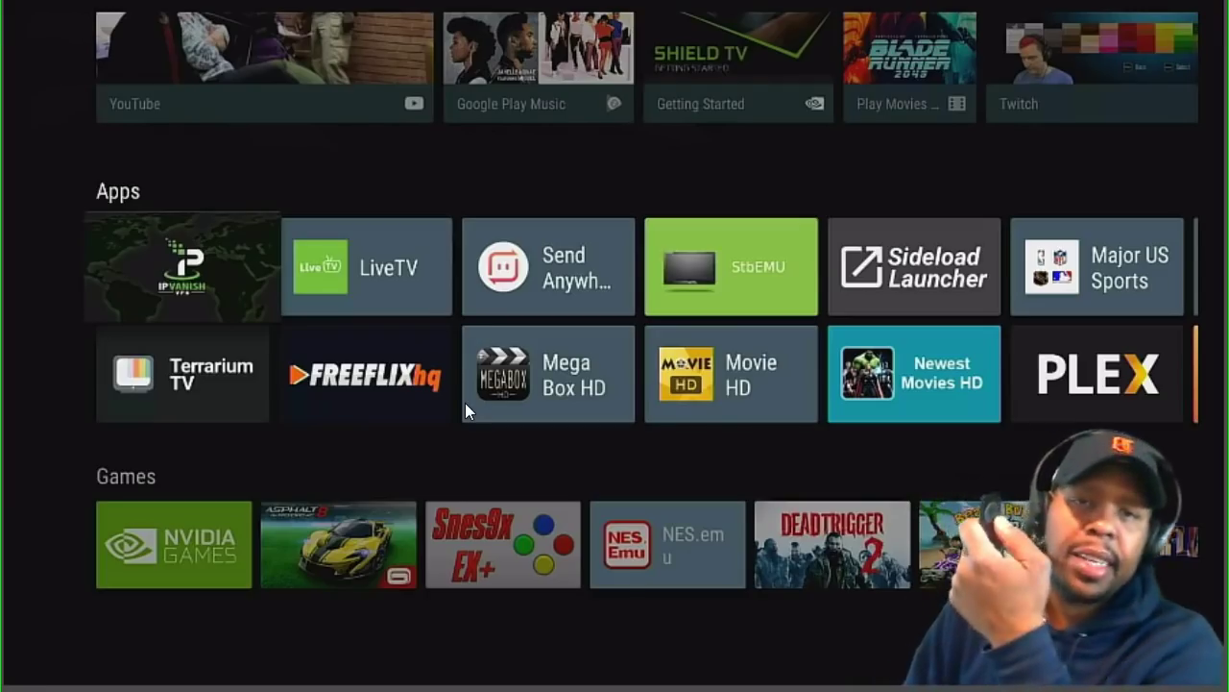
key(Down)
key(Down)
key(Down)
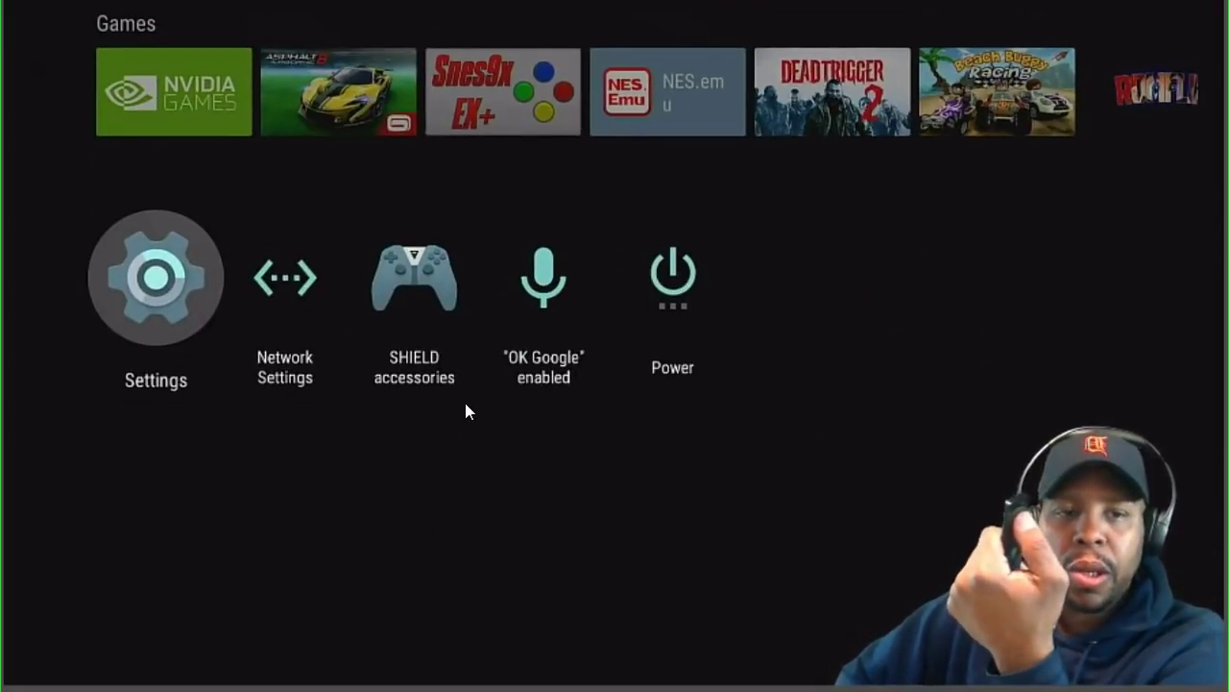
Step: Go to Settings > About and highlight the Power off option
key(Return)
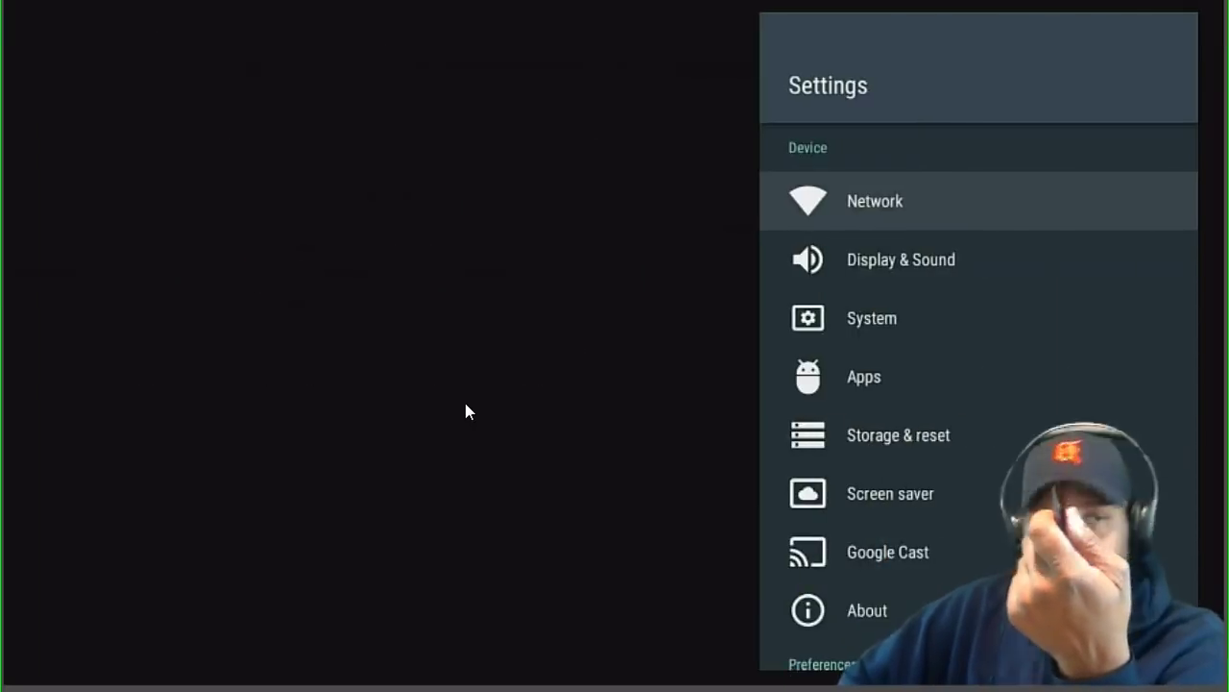
key(Down)
key(Down)
key(Down)
key(Down)
key(Down)
key(Down)
key(Down)
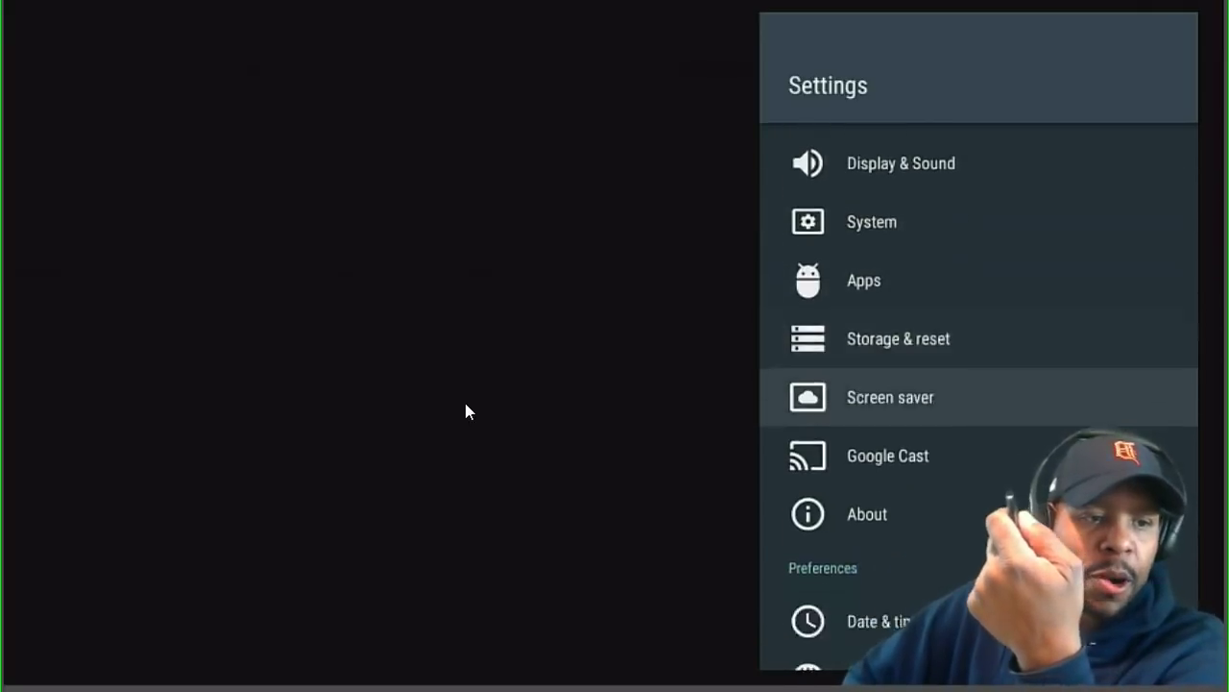
key(Return)
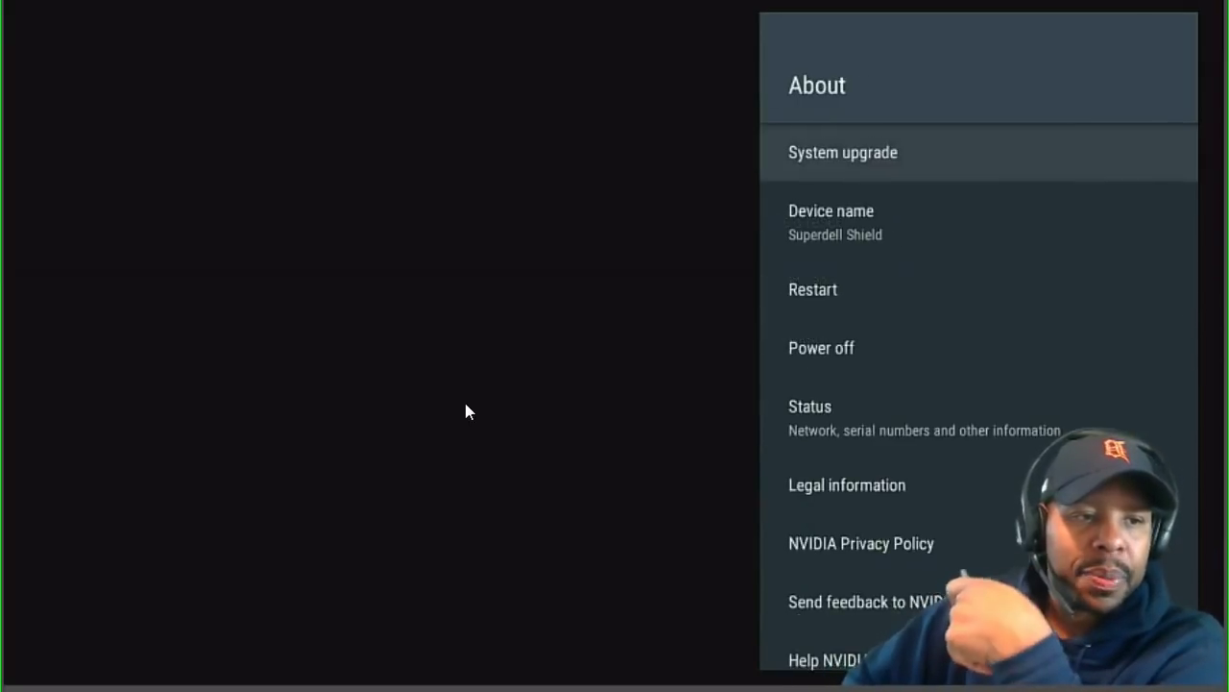
key(Down)
key(Down)
key(Down)
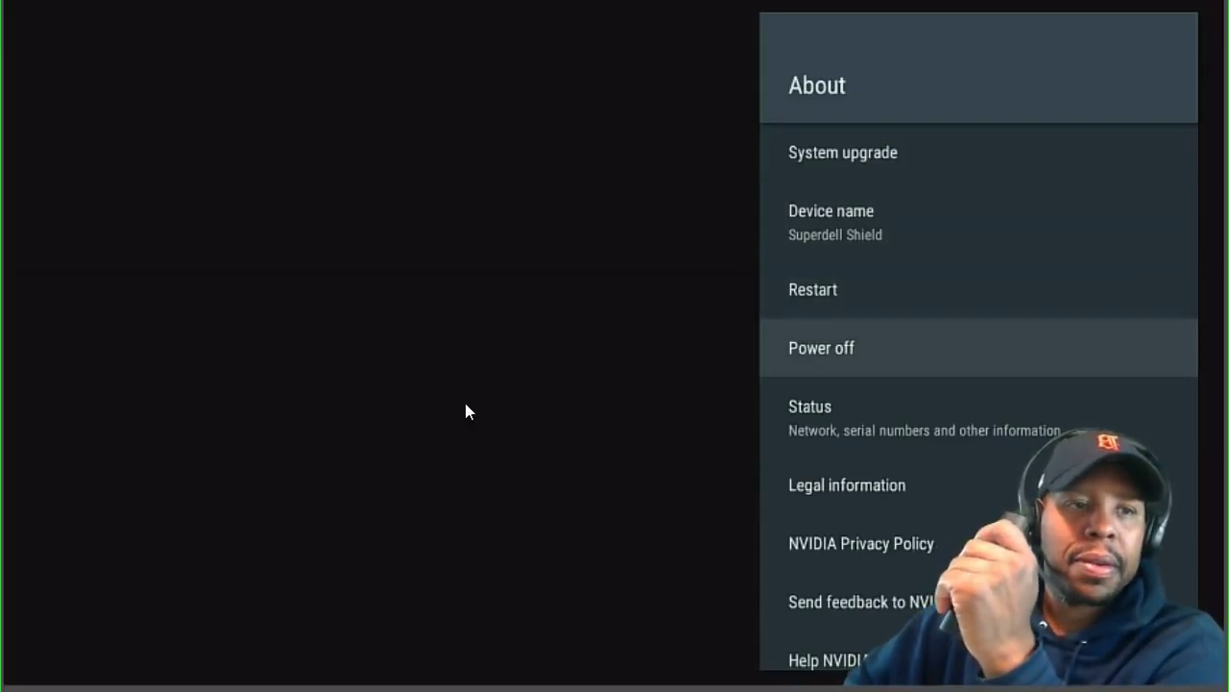
Step: Bring up the Power off confirmation, cancel the shutdown, and back out to Settings
key(Return)
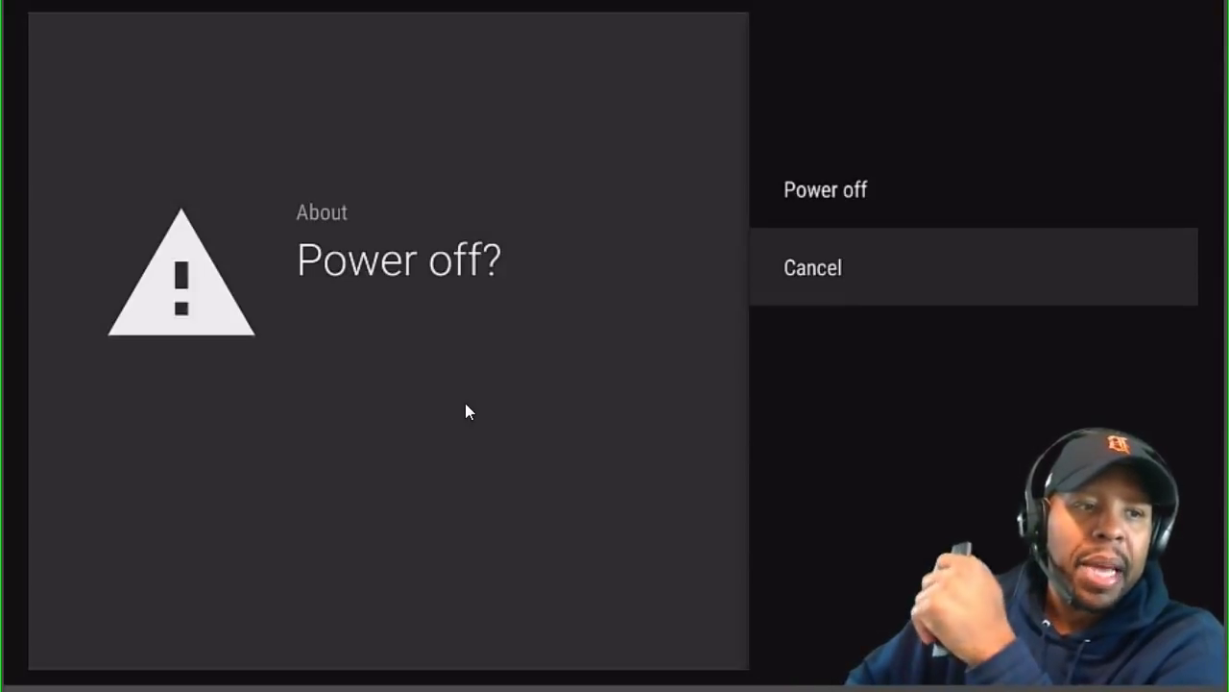
key(Up)
key(Return)
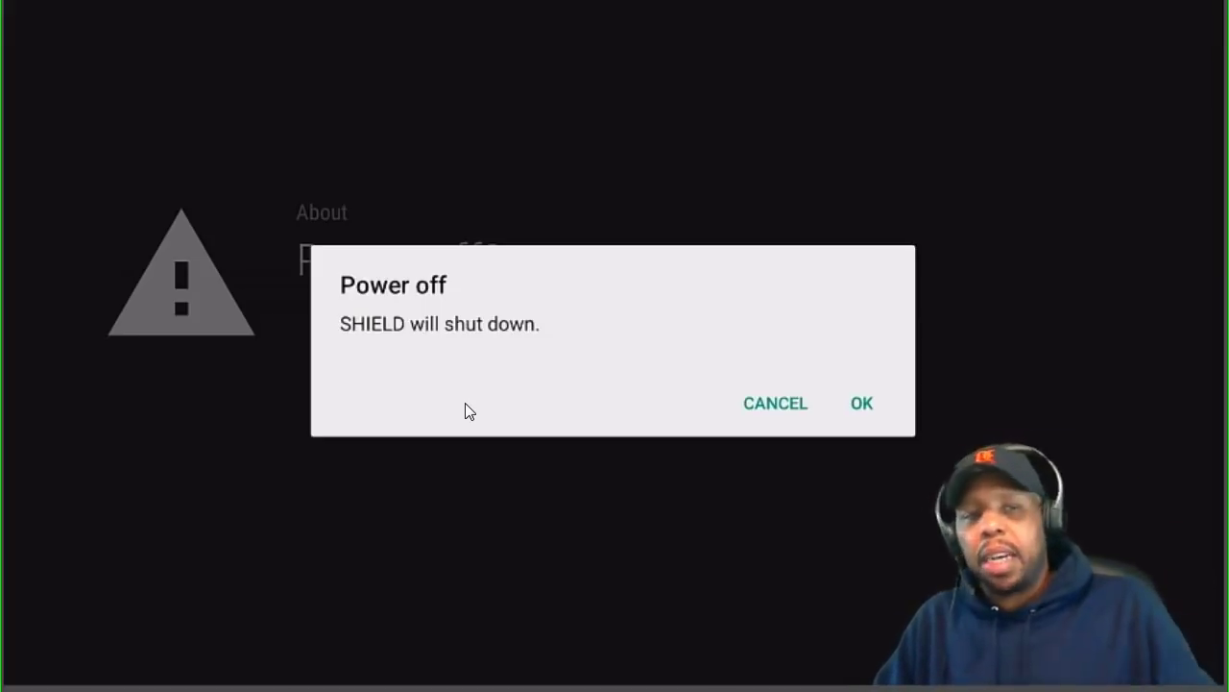
key(Escape)
key(Escape)
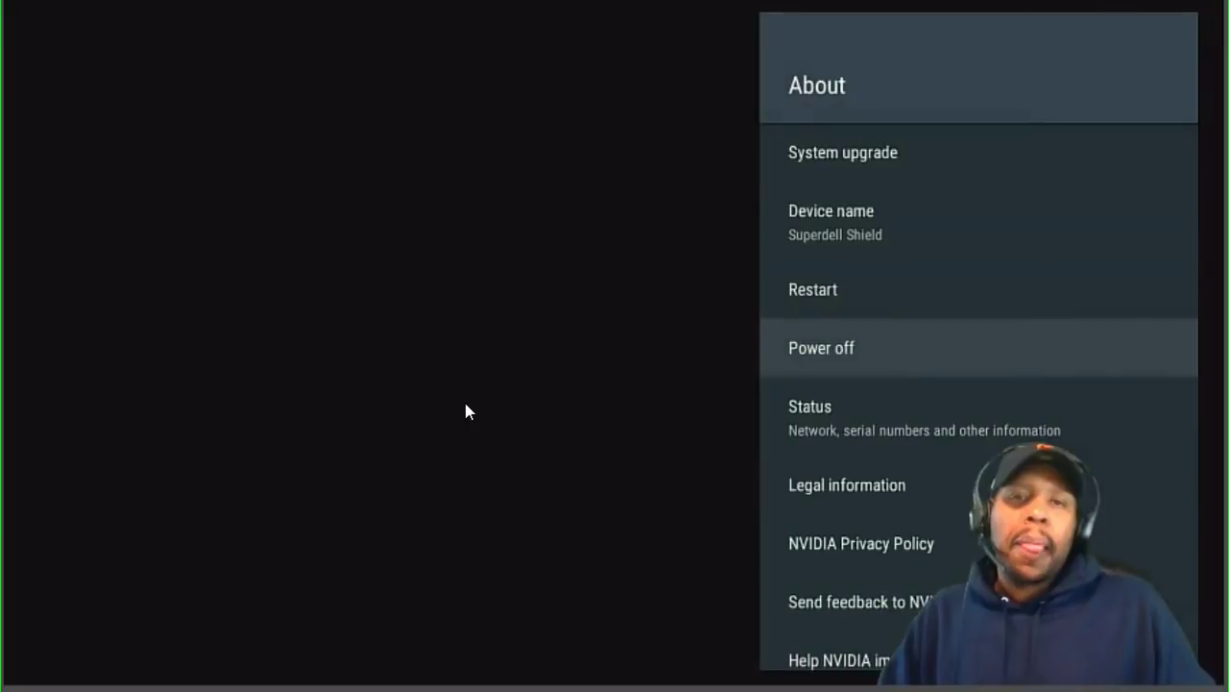
key(Escape)
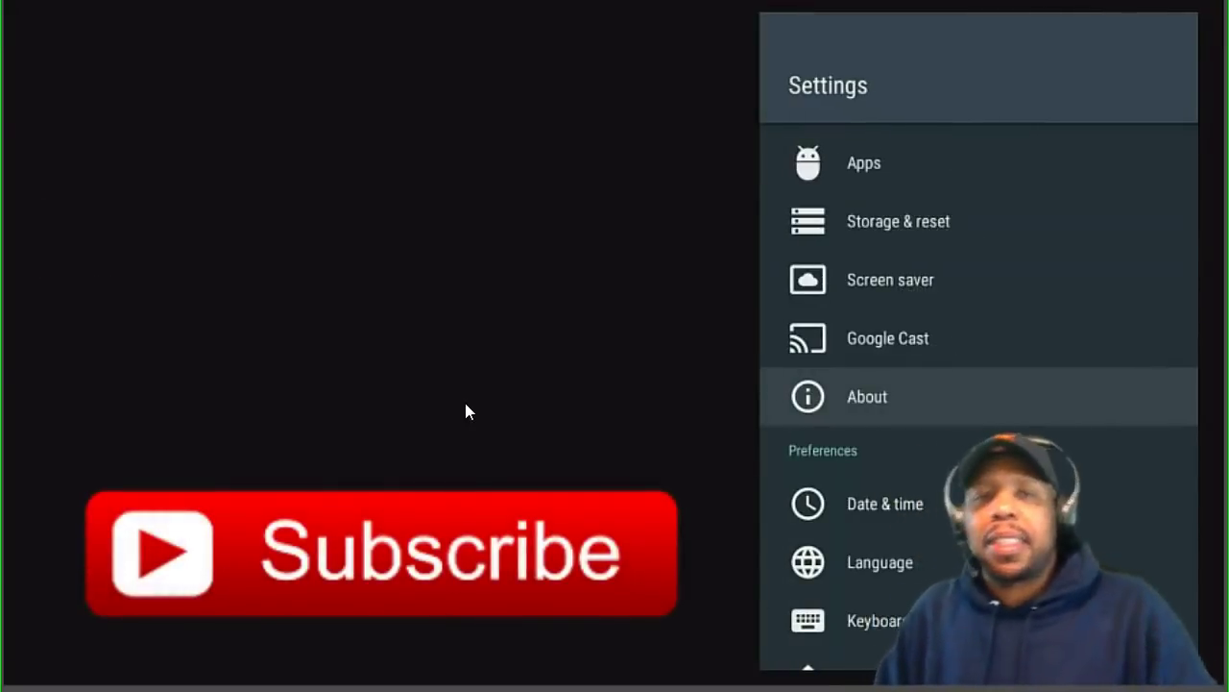